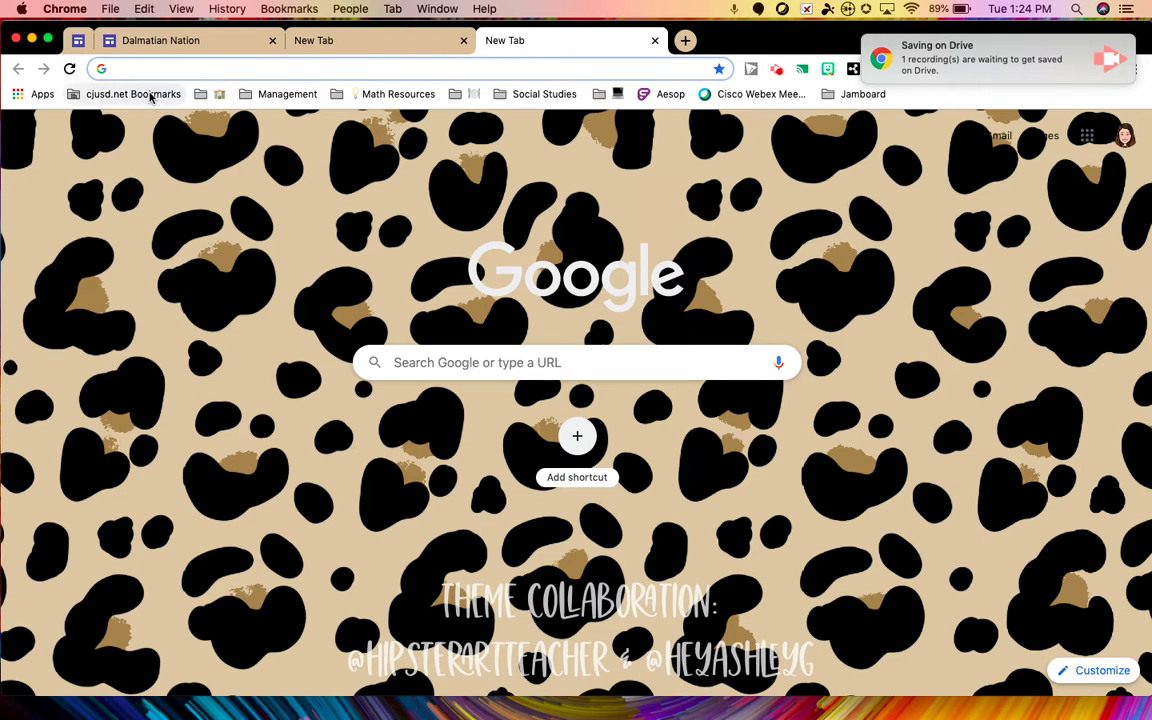
# Open the district's ClassLink launchpad from the cjusd.net Bookmarks folder.
pyautogui.click(150, 95)
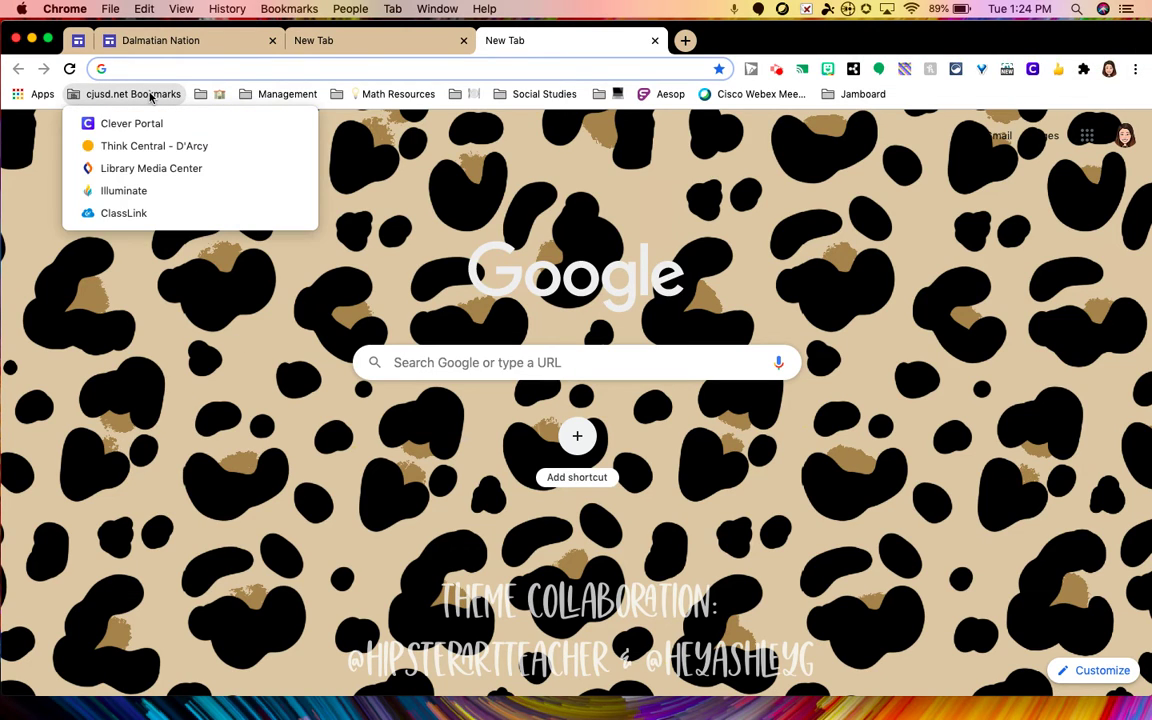
pyautogui.click(143, 219)
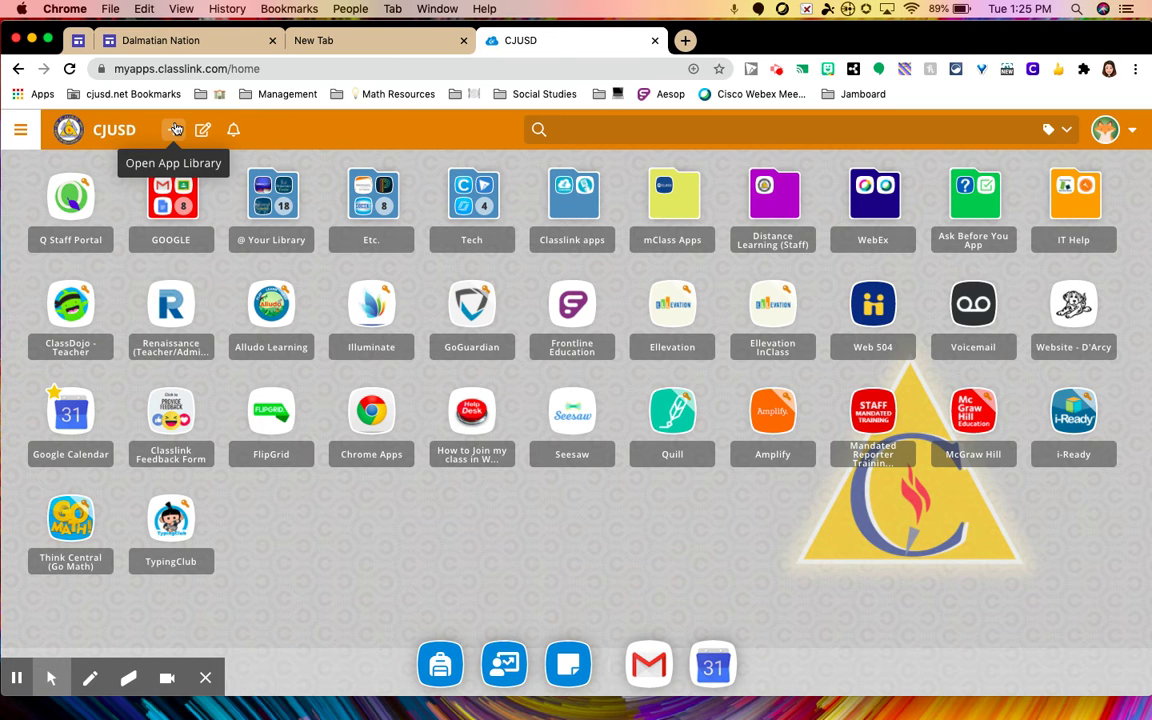
# Add Book Creator to the dashboard from the CJUSD App Catalog (Elementary School).
pyautogui.click(175, 129)
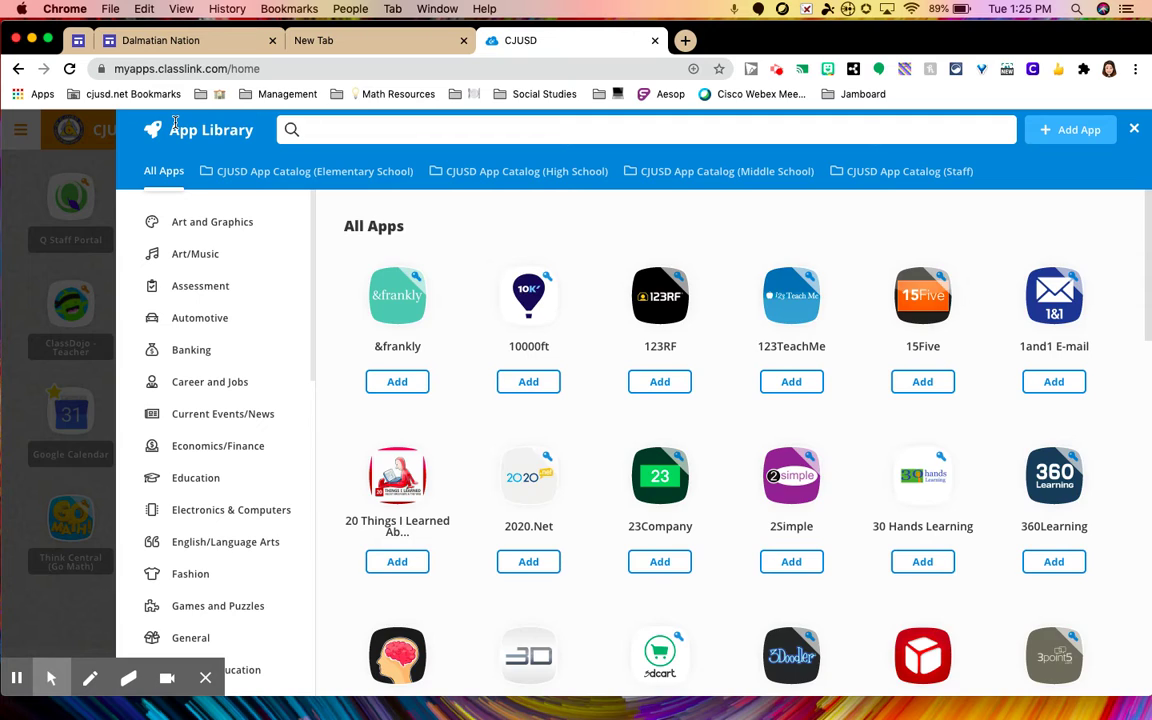
pyautogui.click(338, 129)
pyautogui.click(311, 173)
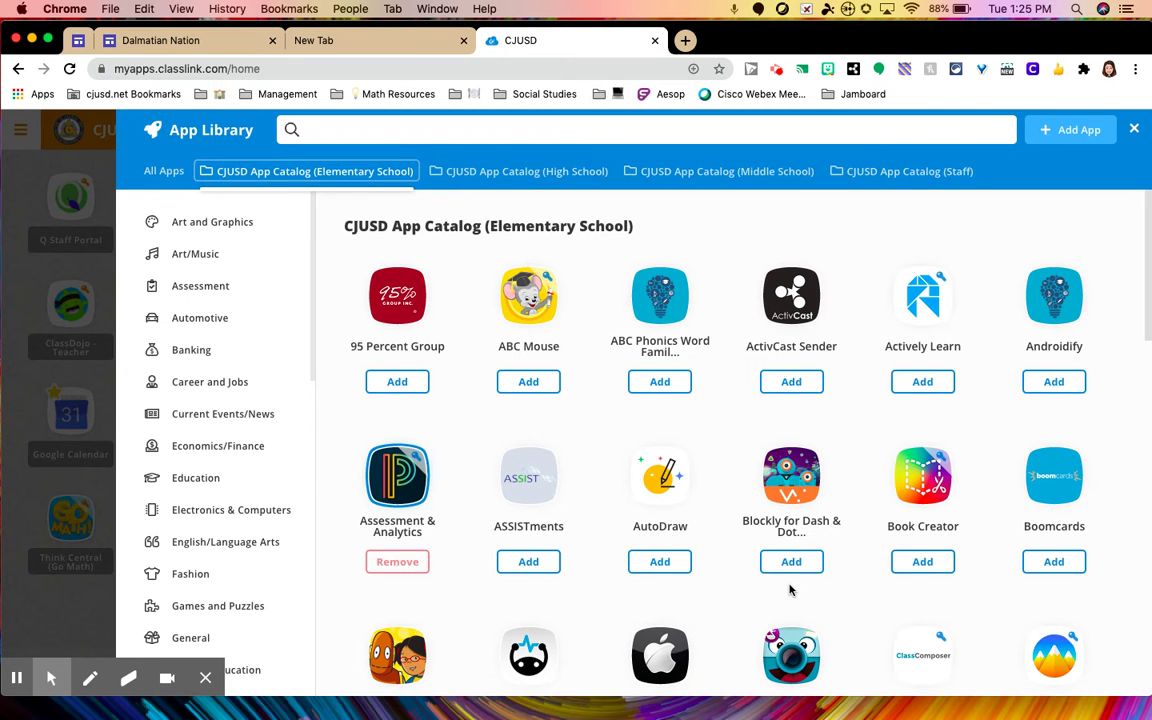
pyautogui.scroll(-1, 789, 590)
pyautogui.scroll(-4, 789, 590)
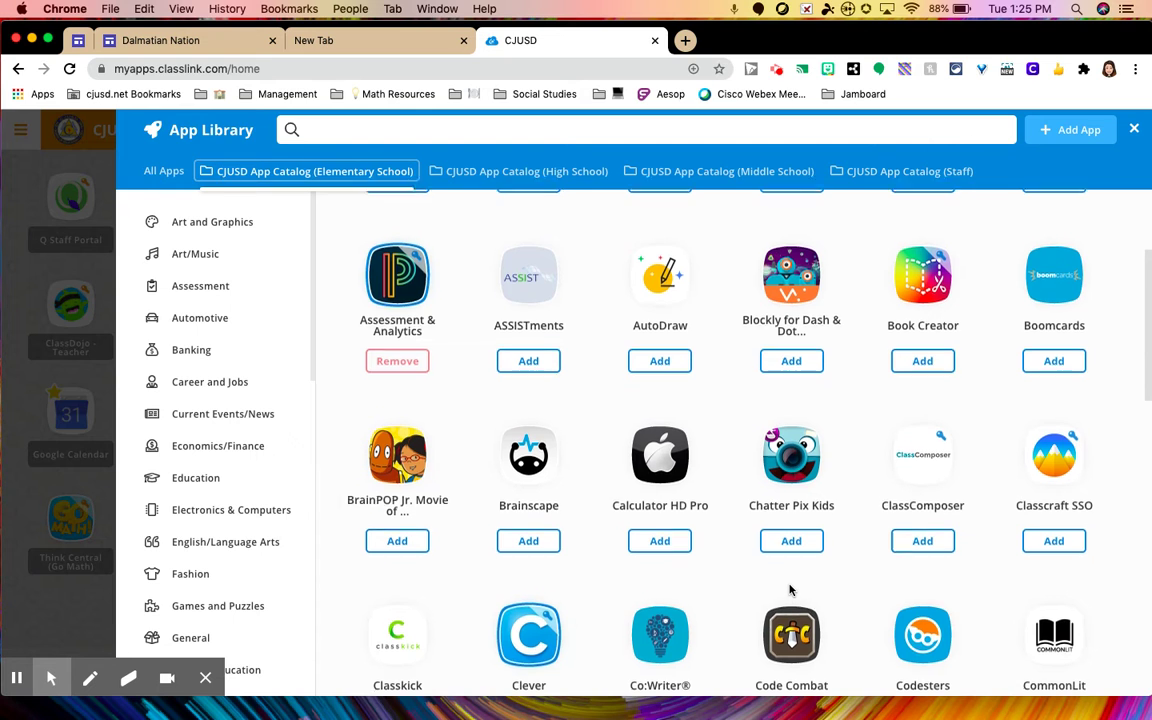
pyautogui.scroll(-2, 789, 590)
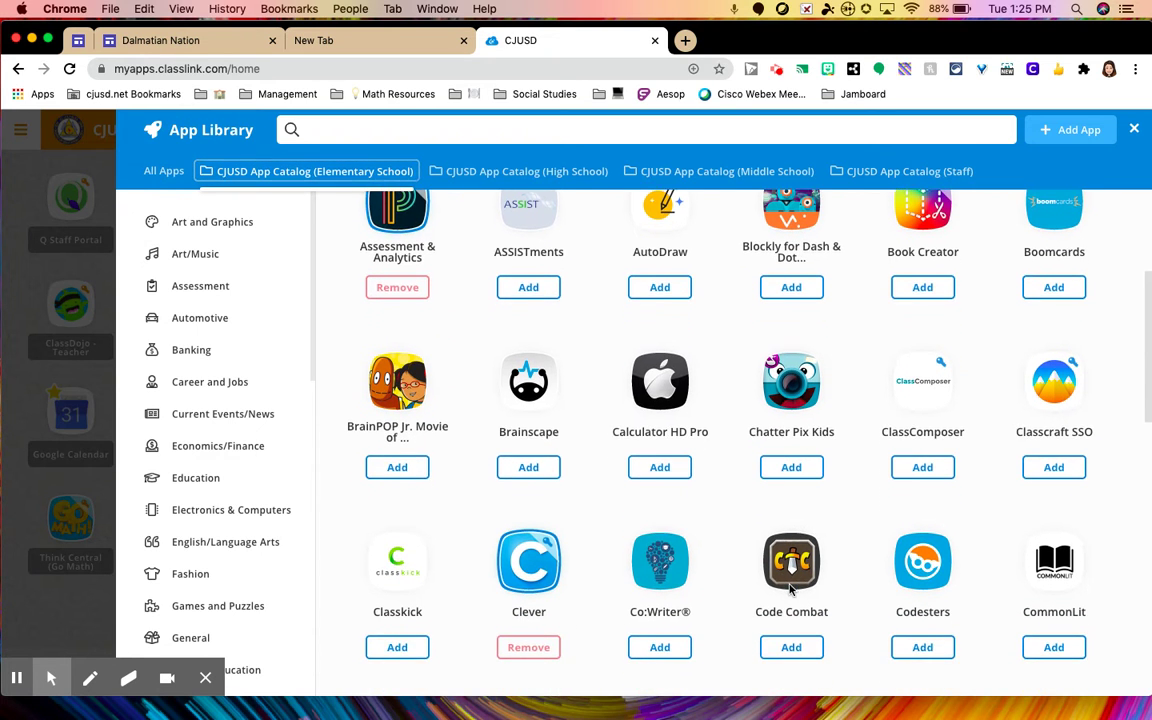
pyautogui.scroll(1, 790, 592)
pyautogui.scroll(3, 789, 590)
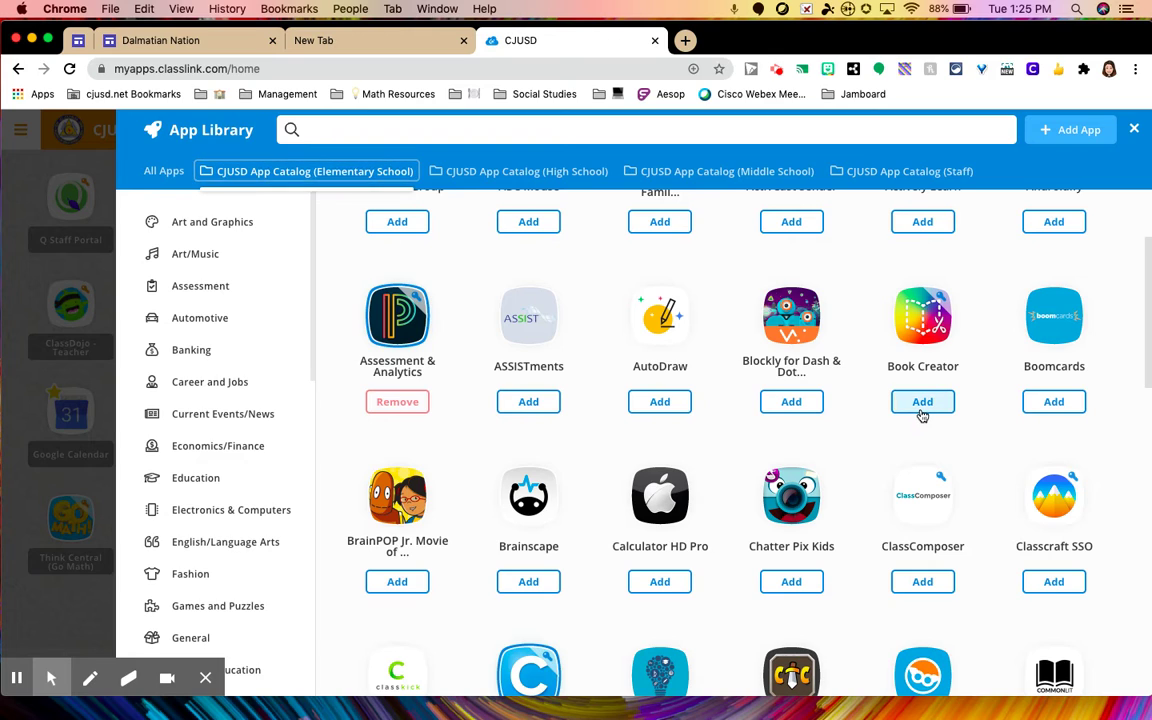
pyautogui.click(922, 413)
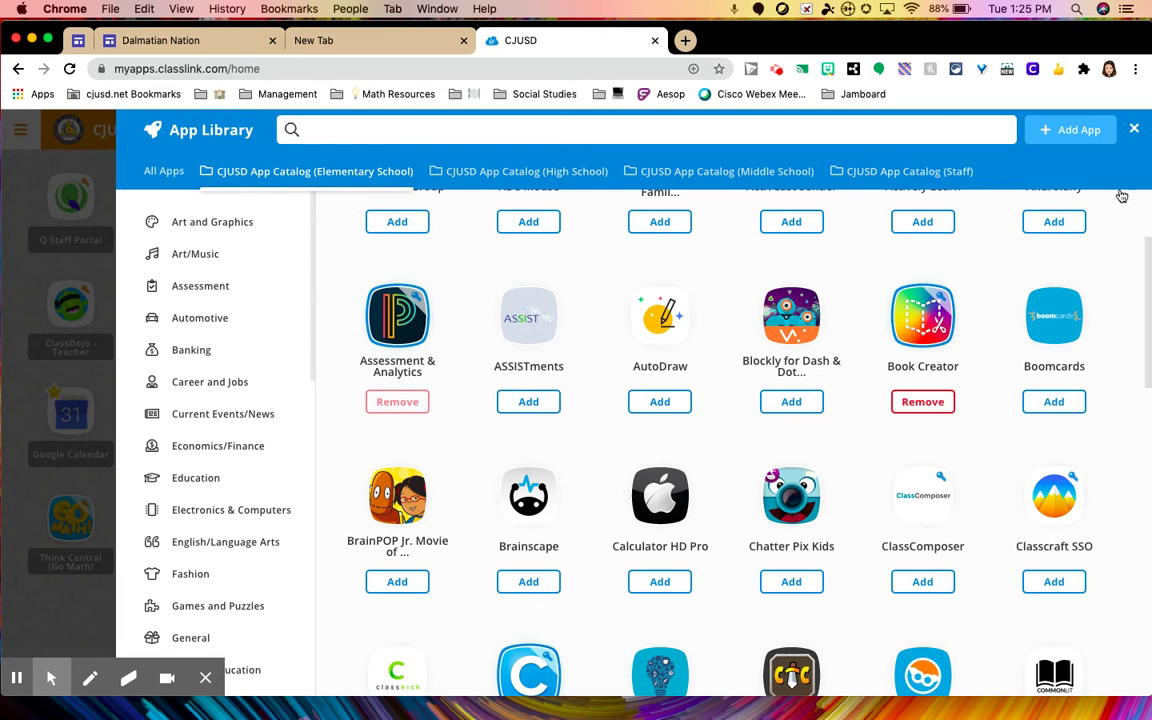
pyautogui.click(1134, 129)
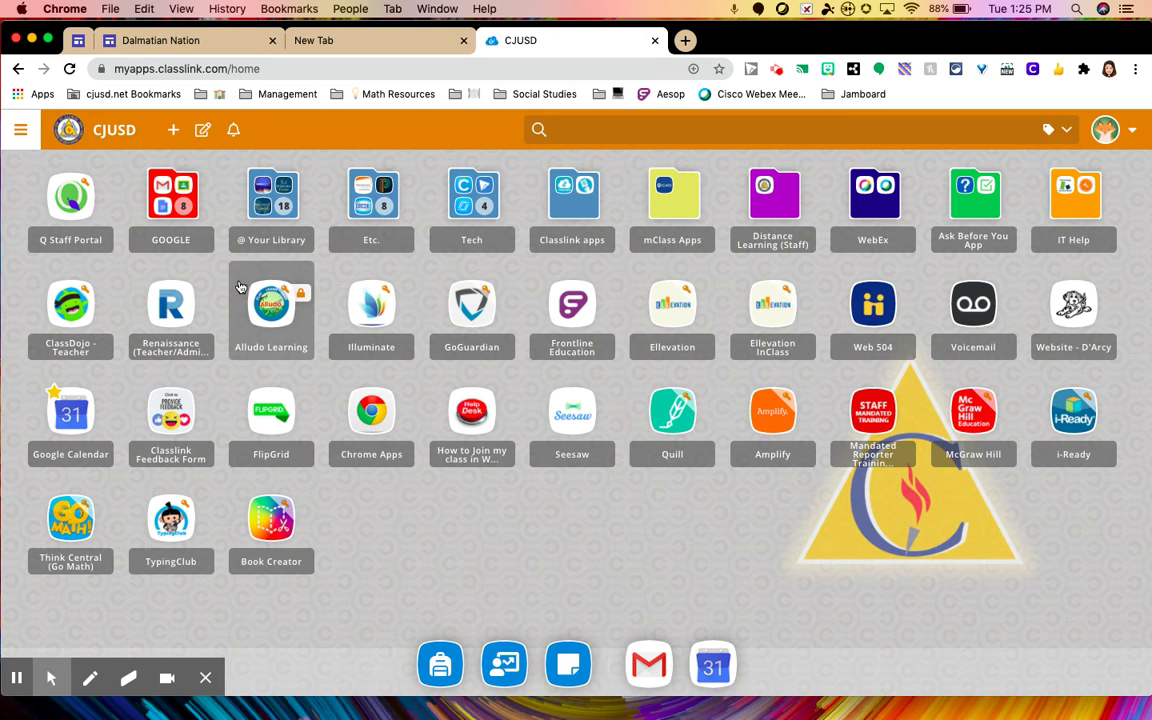
# Begin a custom app named 'Dalmatian Nation Google Site' and bring up the site's editor.
pyautogui.click(171, 132)
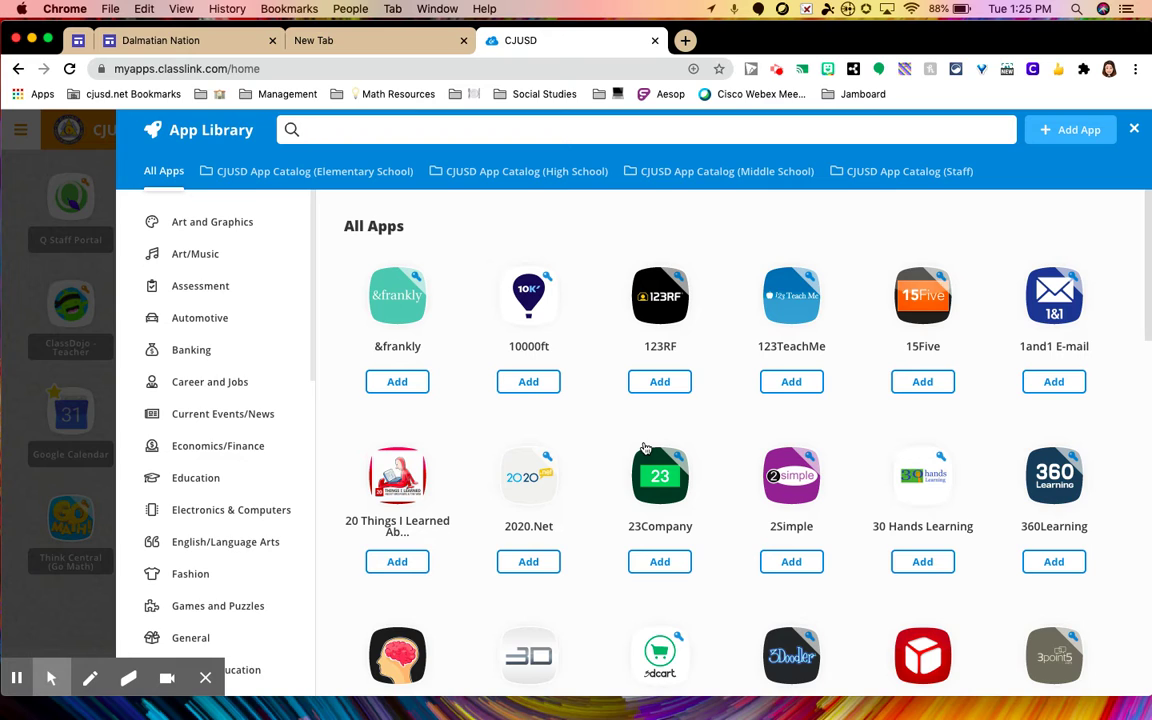
pyautogui.click(1066, 130)
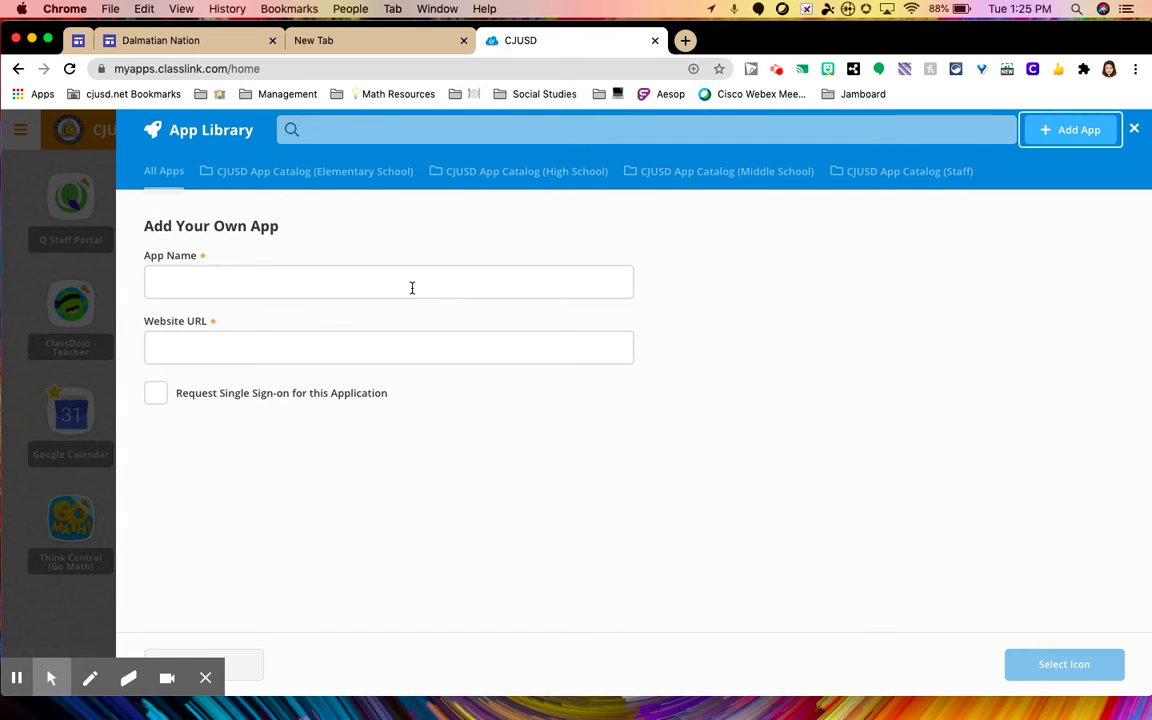
pyautogui.click(411, 288)
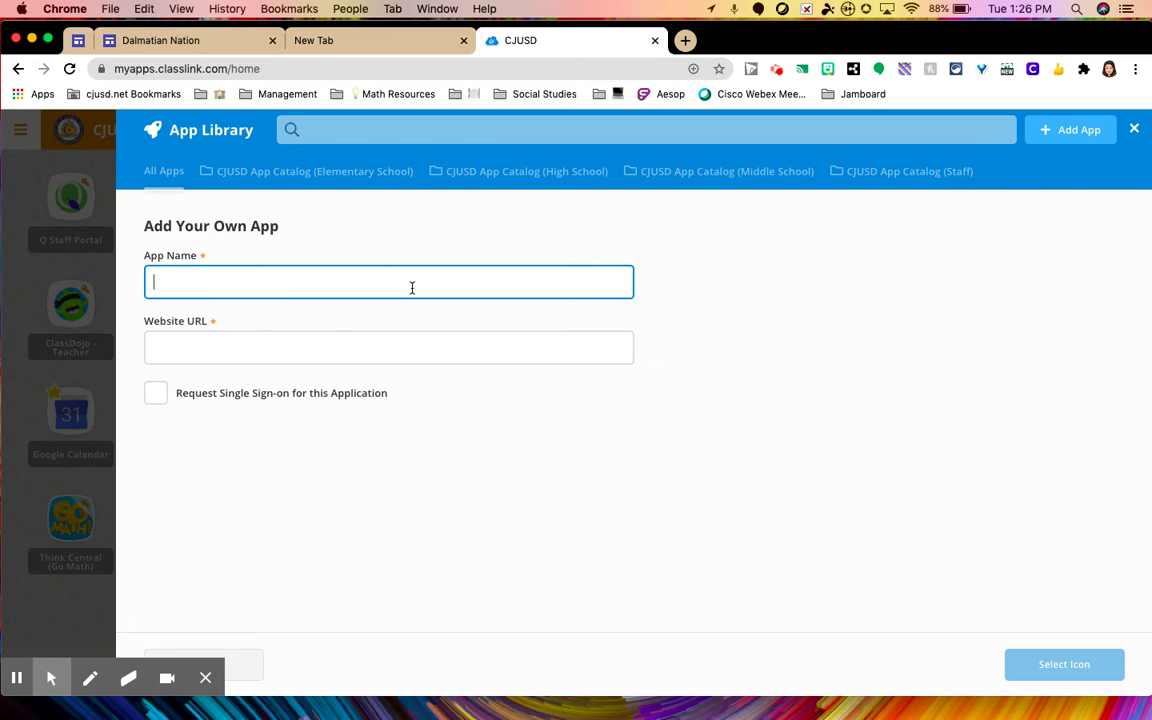
pyautogui.write('Dalmatian Nation ')
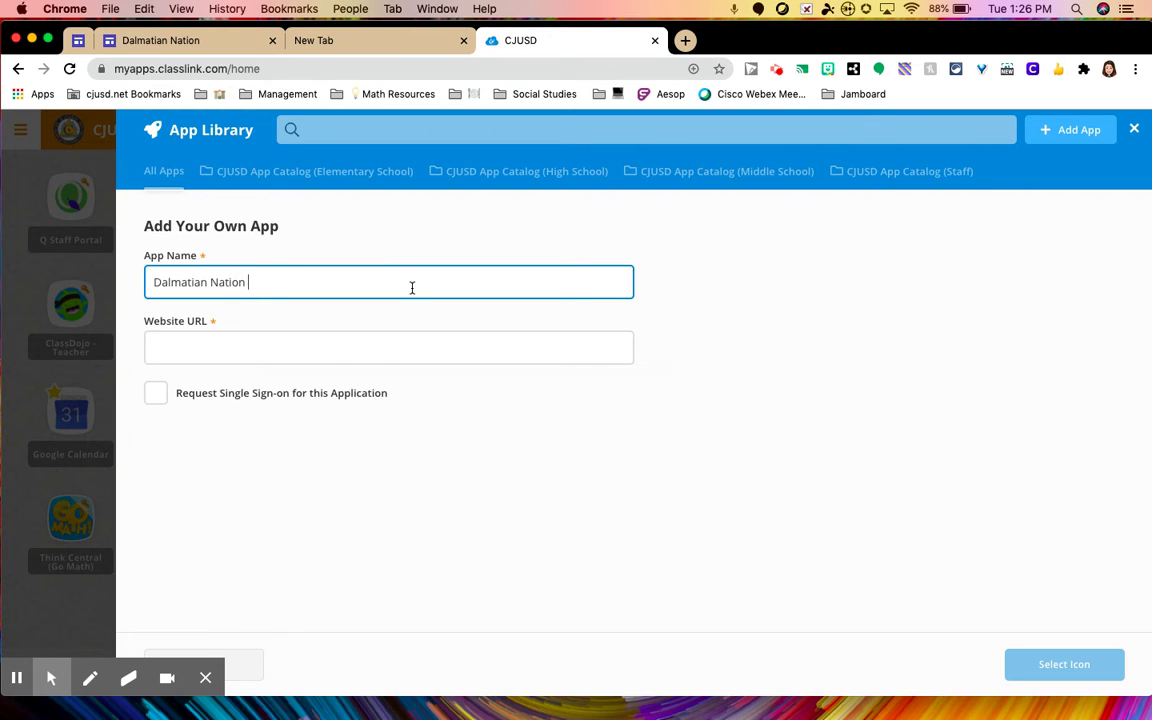
pyautogui.write('Google Site')
pyautogui.click(175, 44)
# Copy the Dalmatian Nation site's address into the custom app's Website URL field.
pyautogui.click(207, 68)
pyautogui.press('super+c')
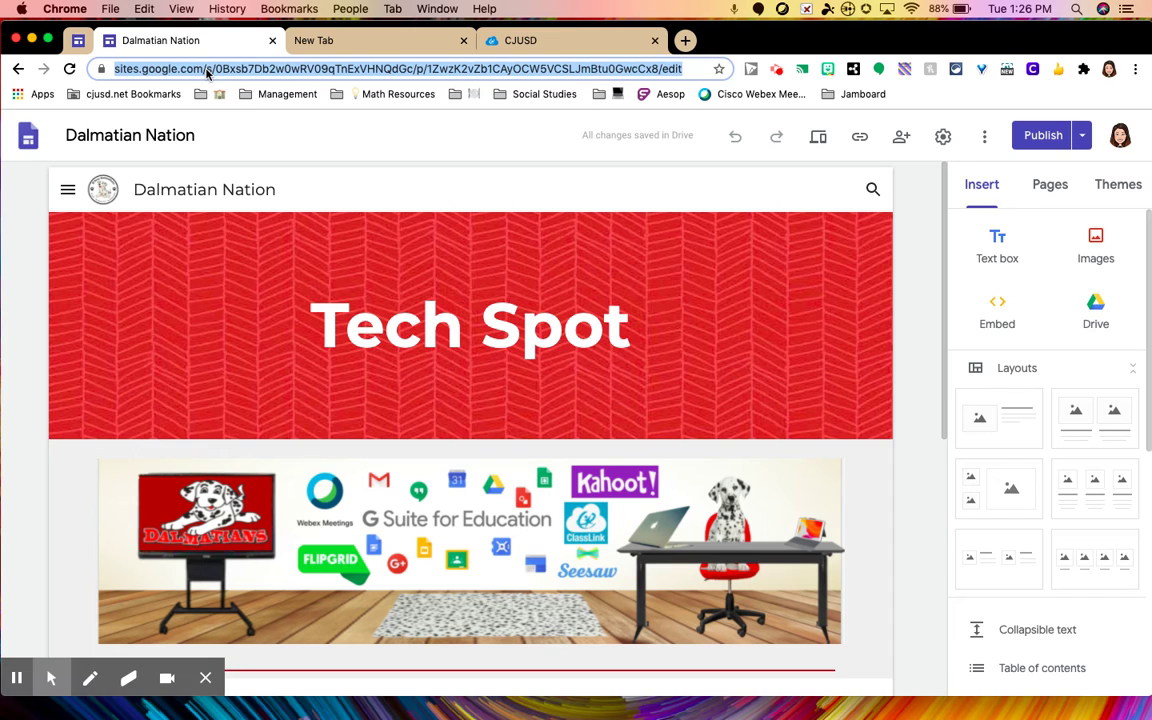
pyautogui.click(535, 42)
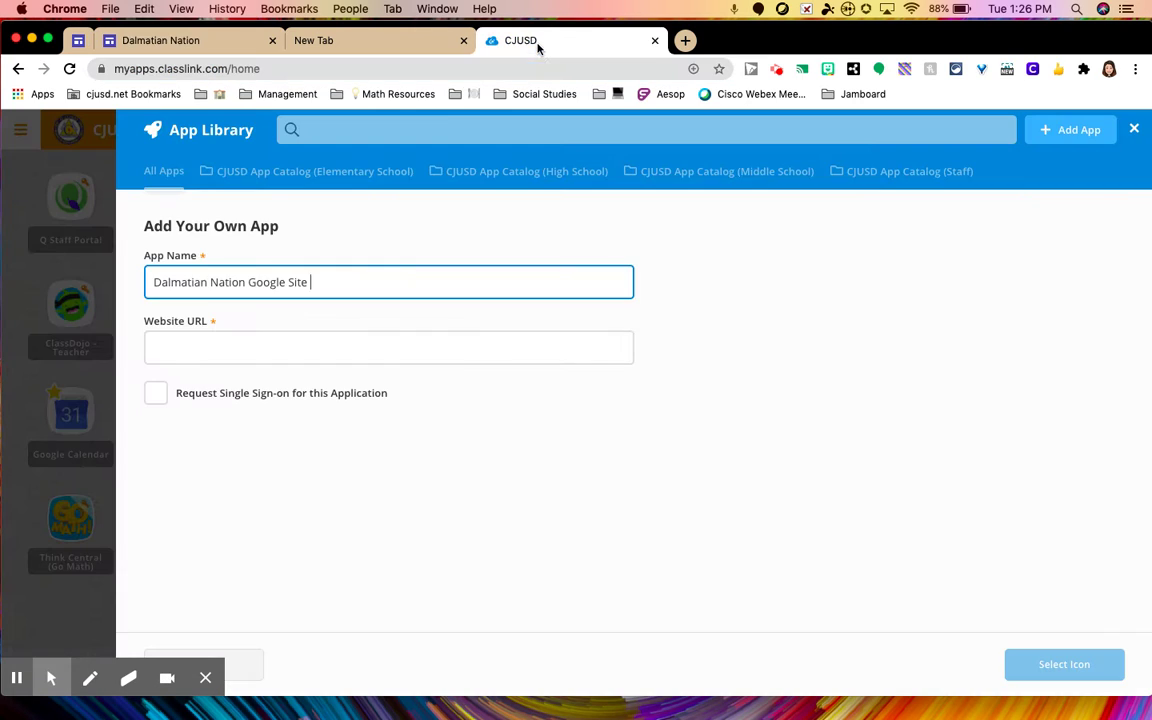
pyautogui.click(232, 353)
pyautogui.press('super+v')
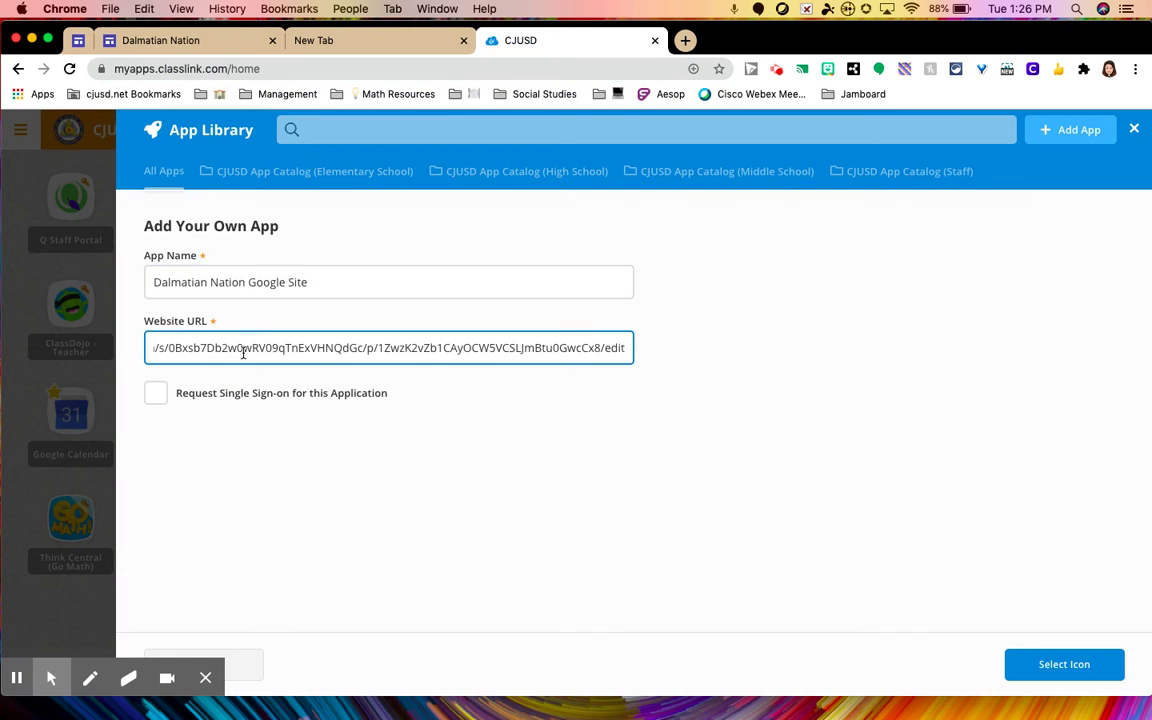
pyautogui.click(1077, 675)
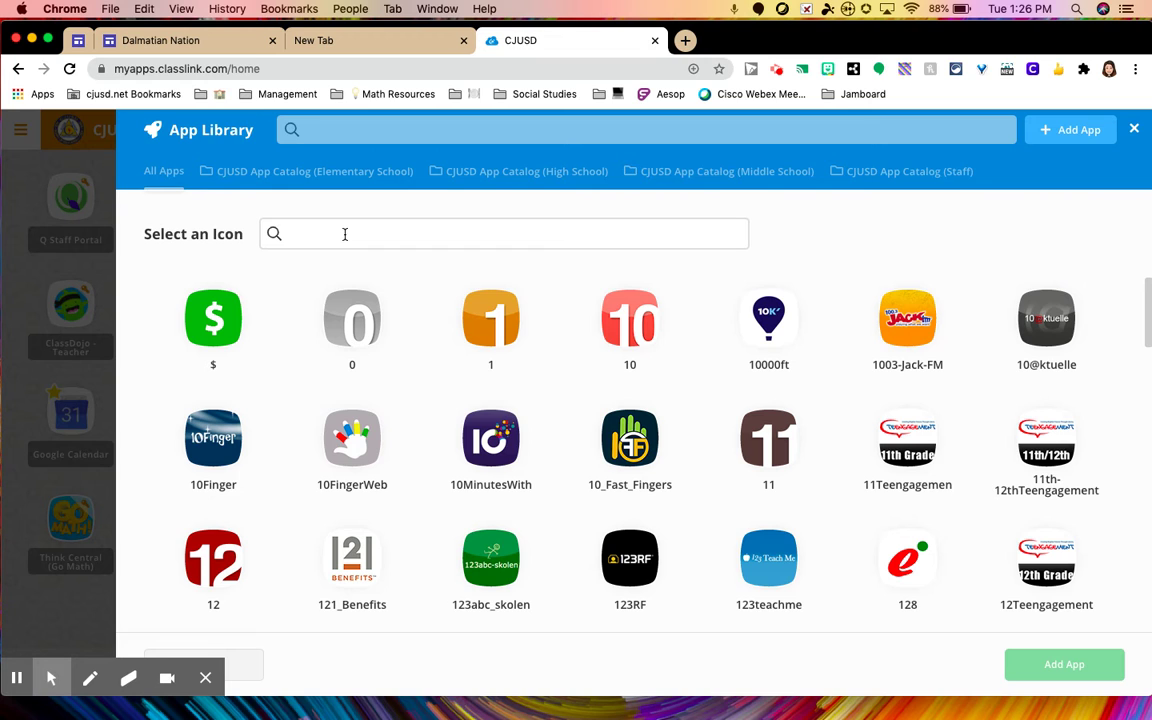
# Save the Dalmatian Nation app with the orange 1 icon, then go to the Teacher Console.
pyautogui.click(452, 296)
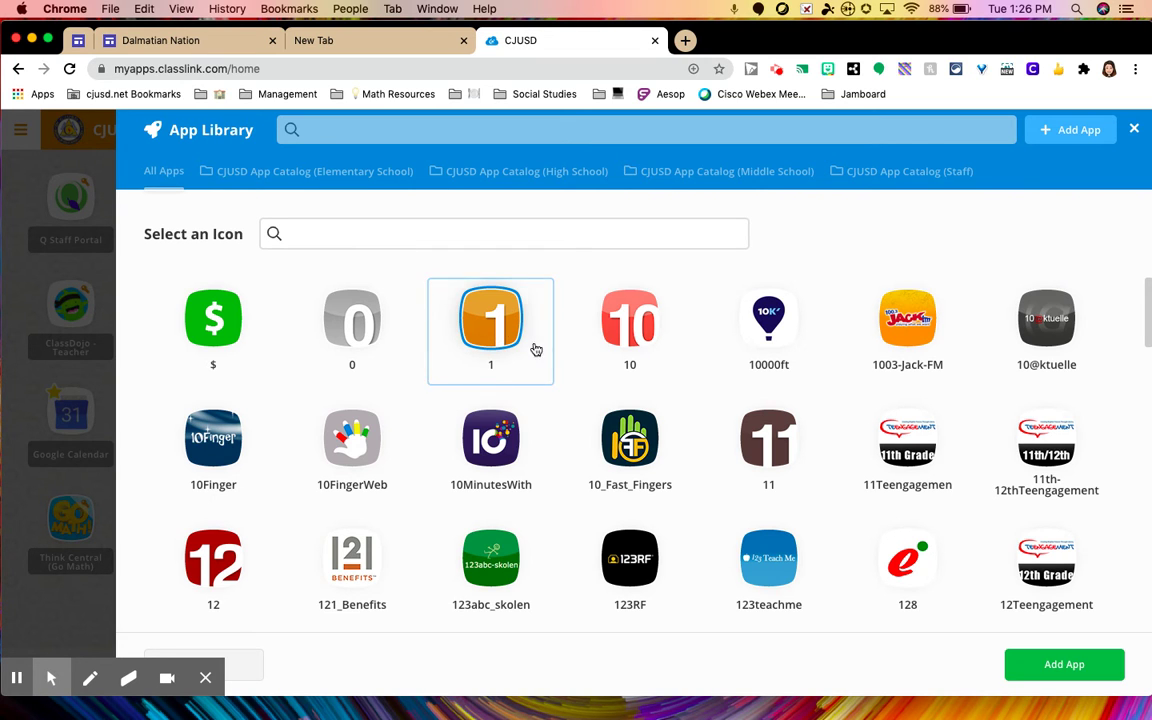
pyautogui.click(1078, 664)
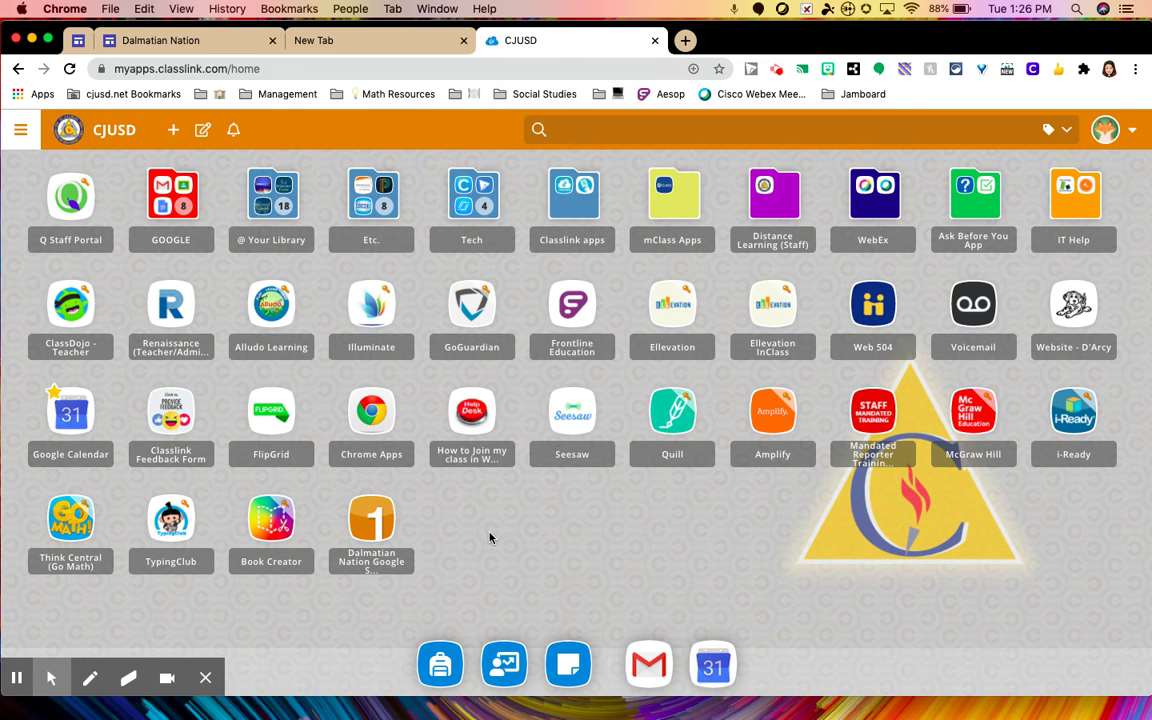
pyautogui.click(441, 665)
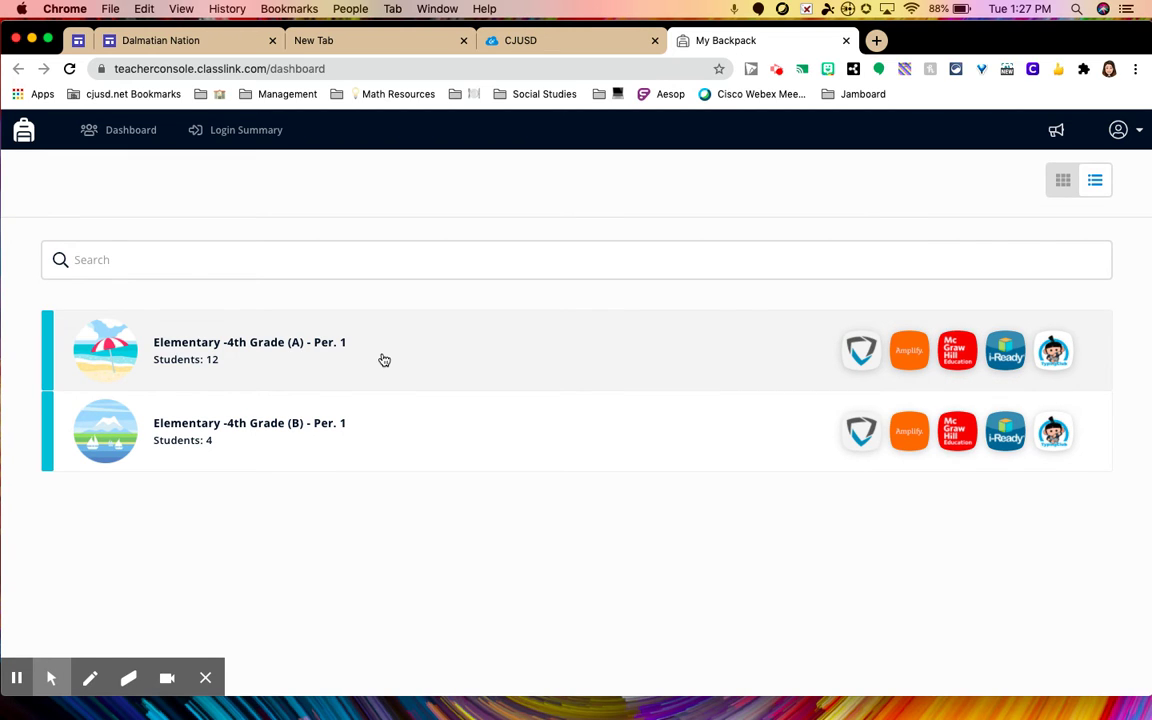
# Open the Elementary -4th Grade (A) - Per. 1 class's Apps list and its app catalog.
pyautogui.click(306, 353)
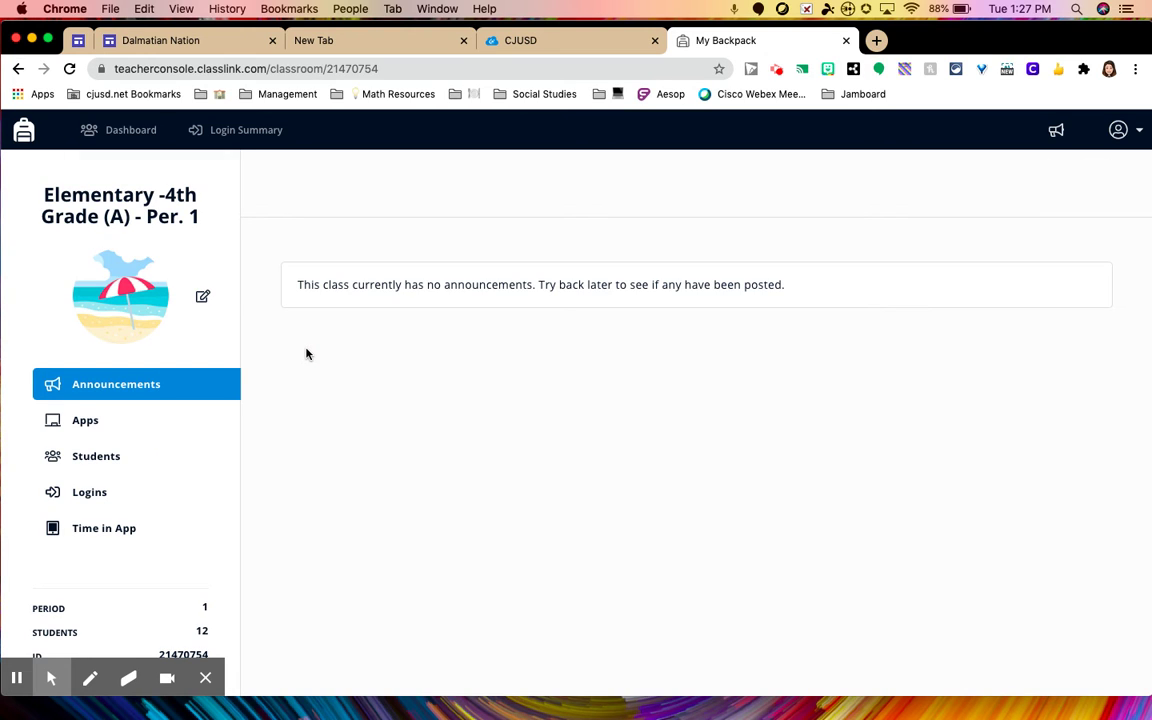
pyautogui.click(87, 432)
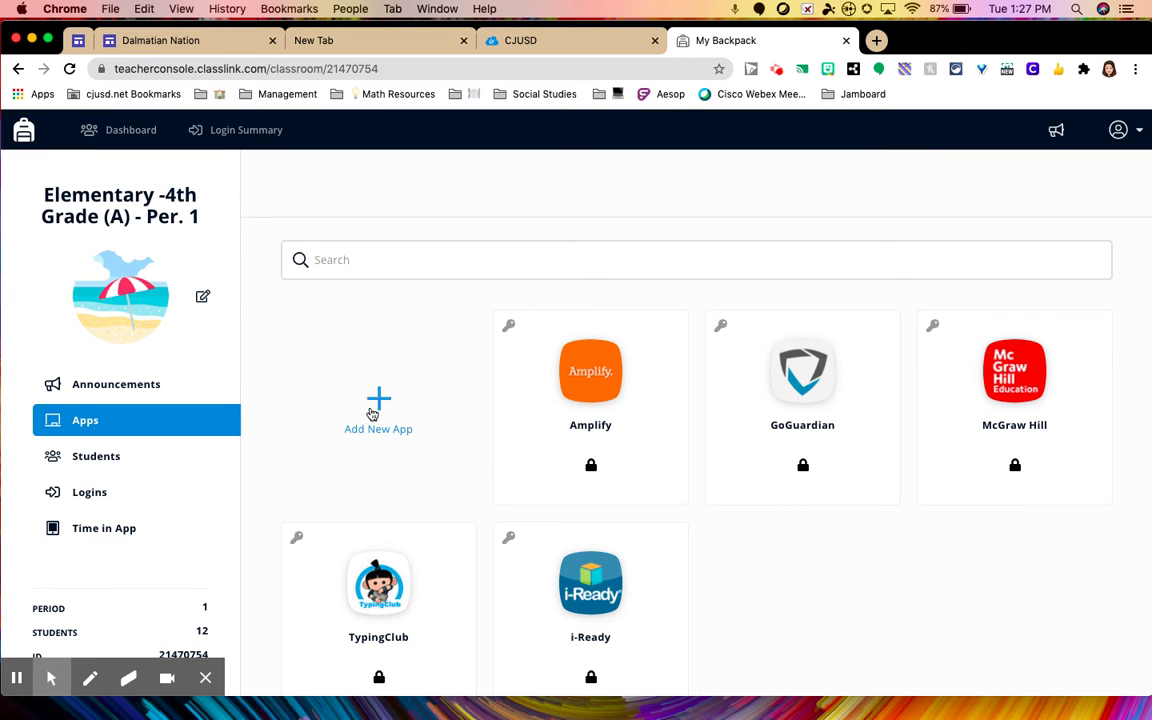
pyautogui.click(372, 413)
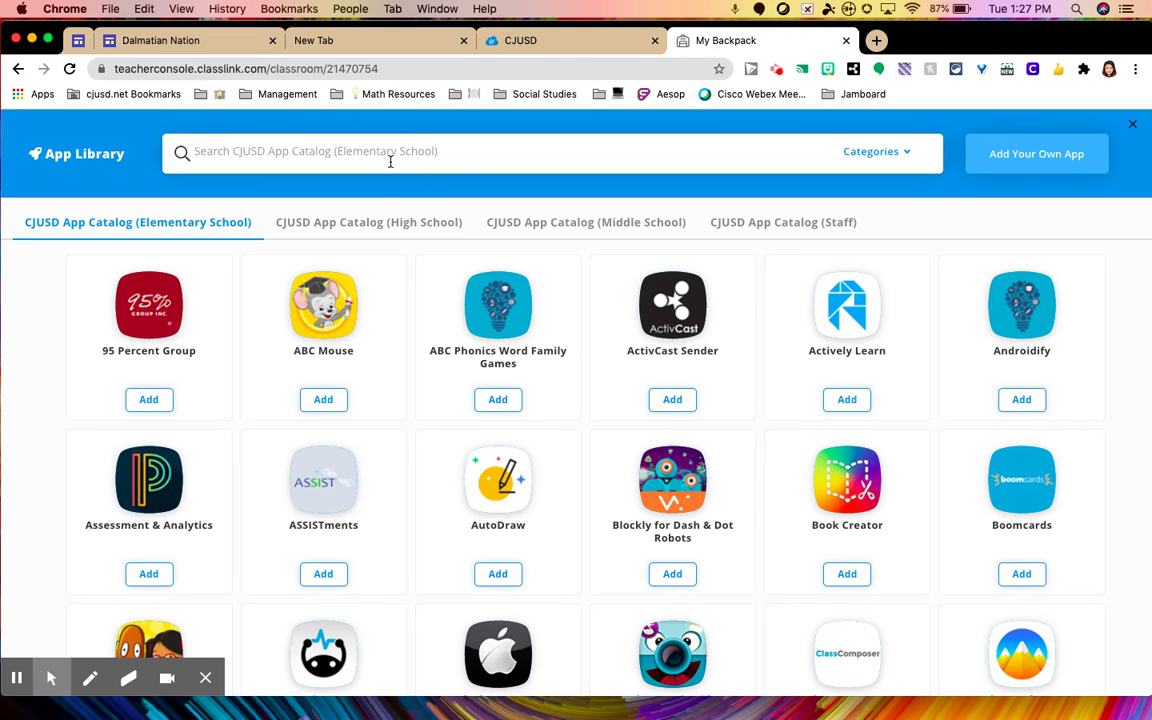
# Search the catalog for Flipgrid and add FlipGrid to the class.
pyautogui.write('Flip')
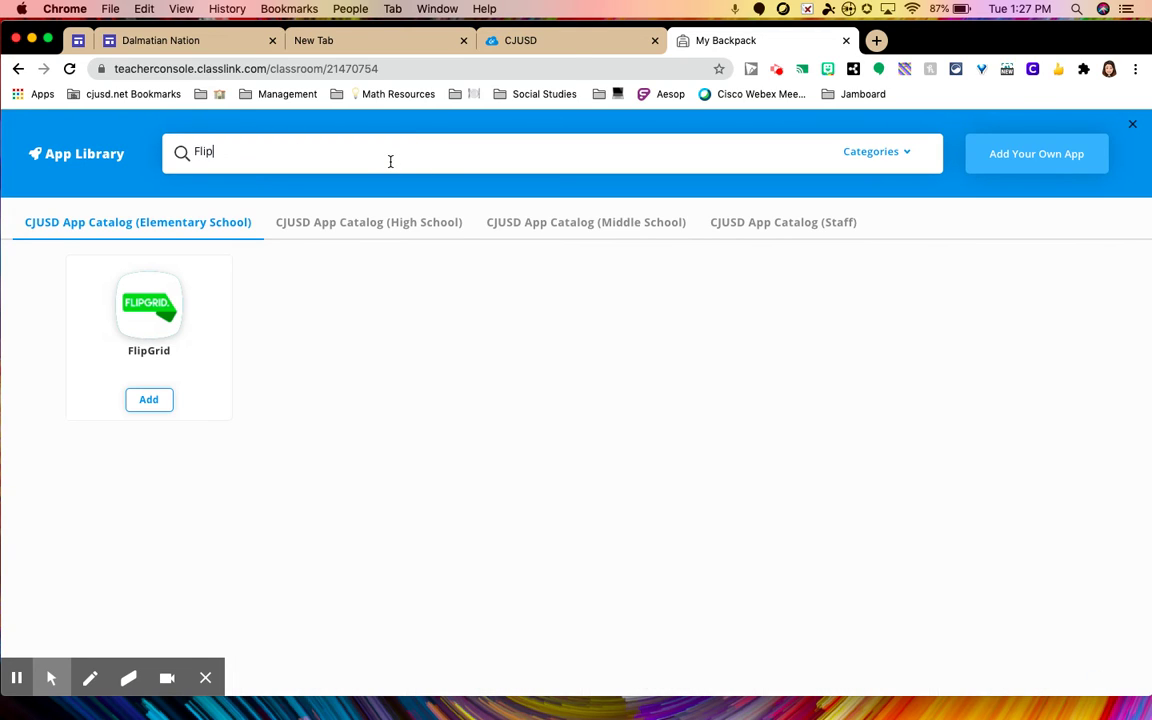
pyautogui.write('grid')
pyautogui.click(150, 399)
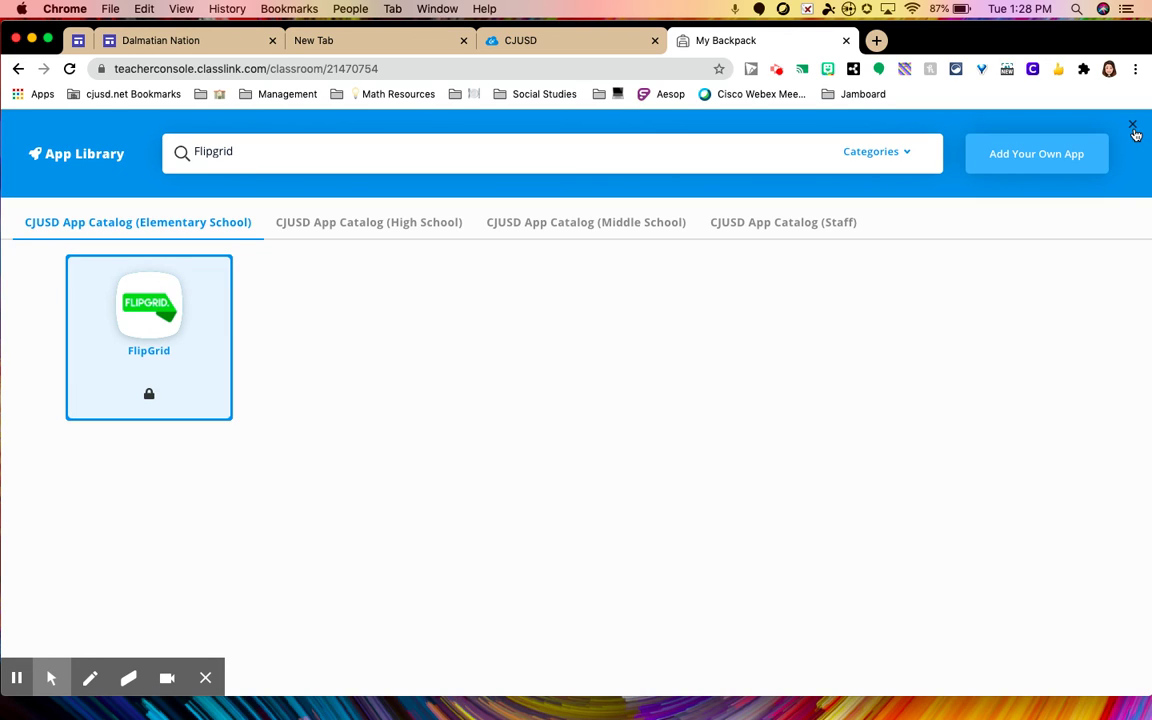
# Start a custom class app named after the teacher's Google Site, then bring up that site.
pyautogui.click(1042, 160)
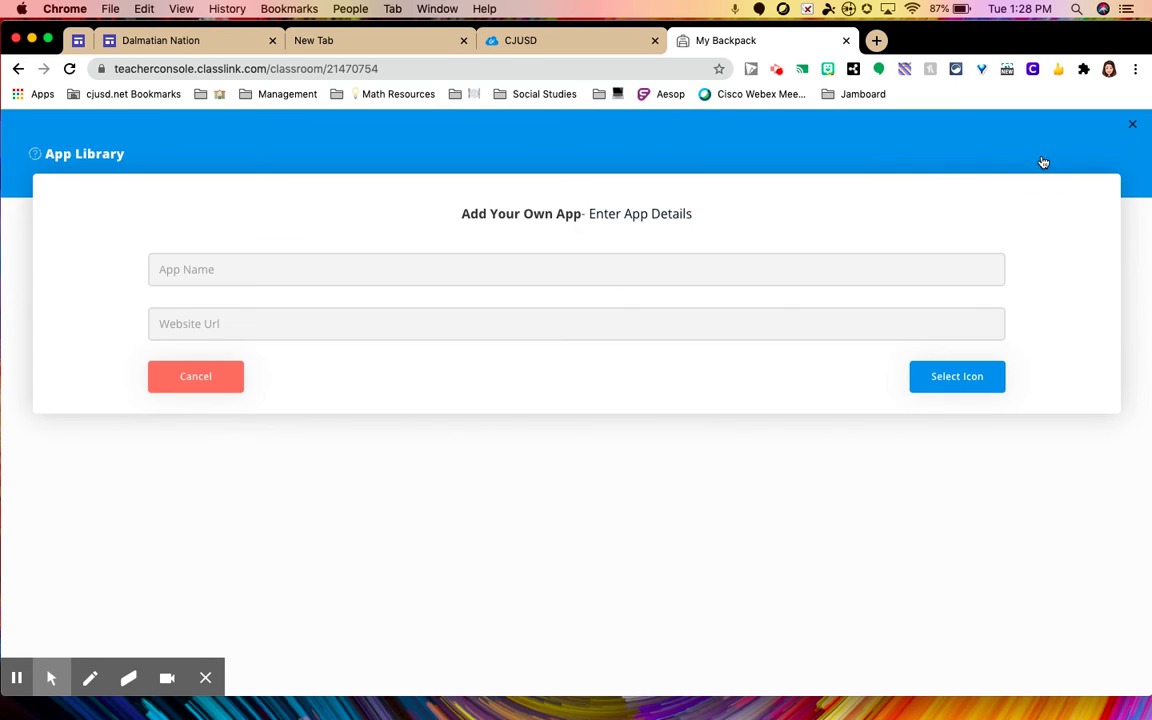
pyautogui.click(225, 281)
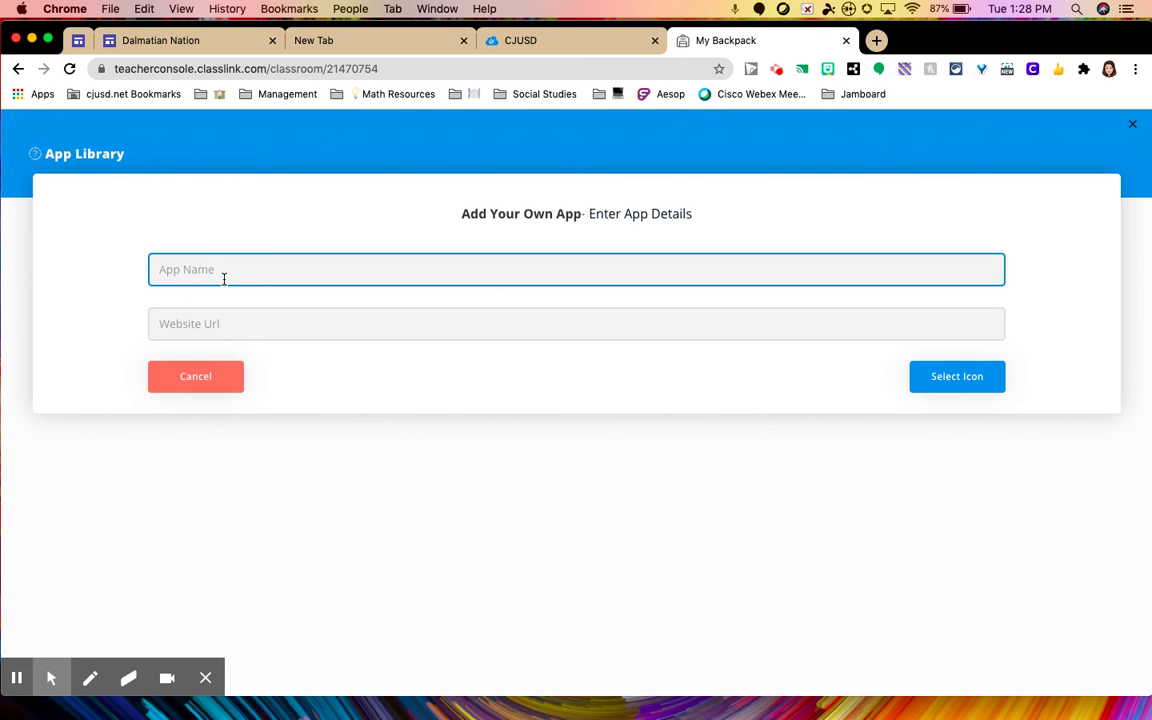
pyautogui.write("Turpin's Google Site")
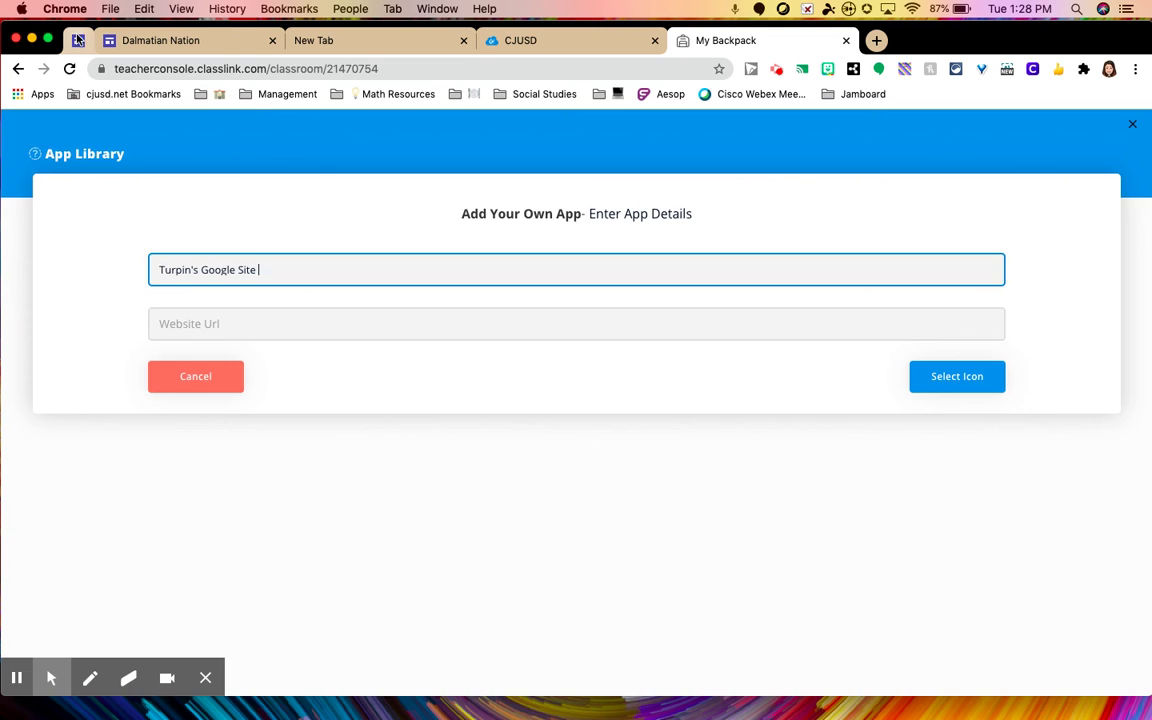
pyautogui.click(78, 40)
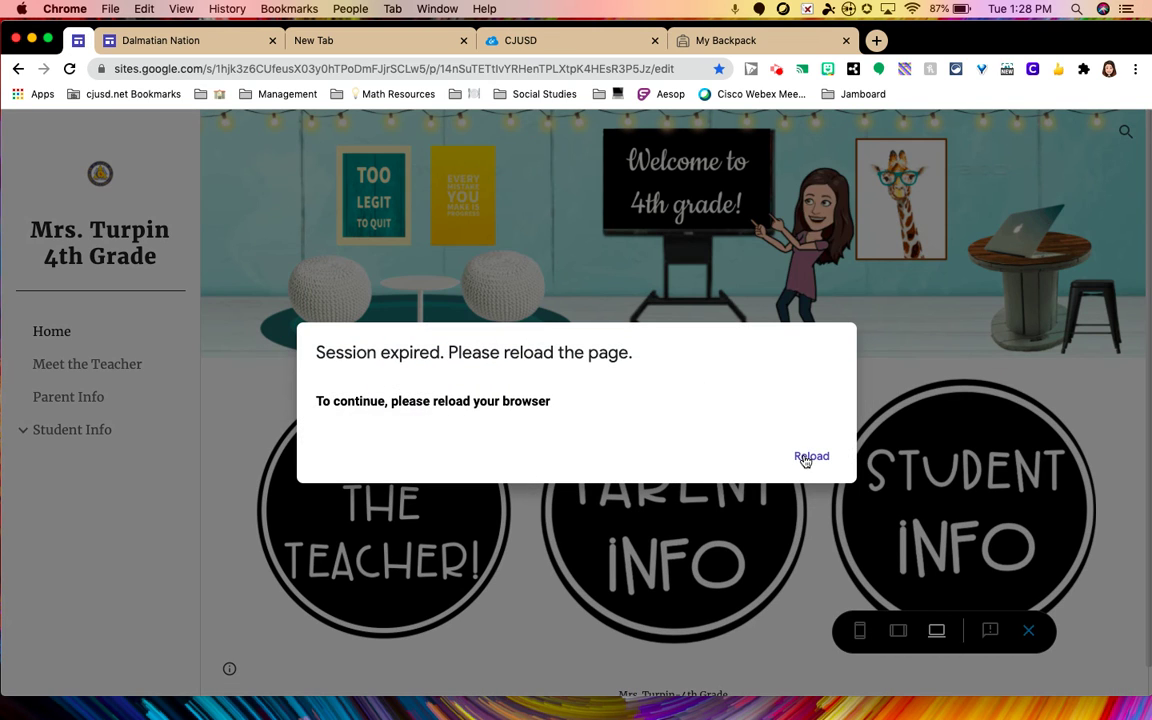
# Reload the expired 4th-grade site session, exit preview, and return to the app's Website URL field.
pyautogui.click(808, 458)
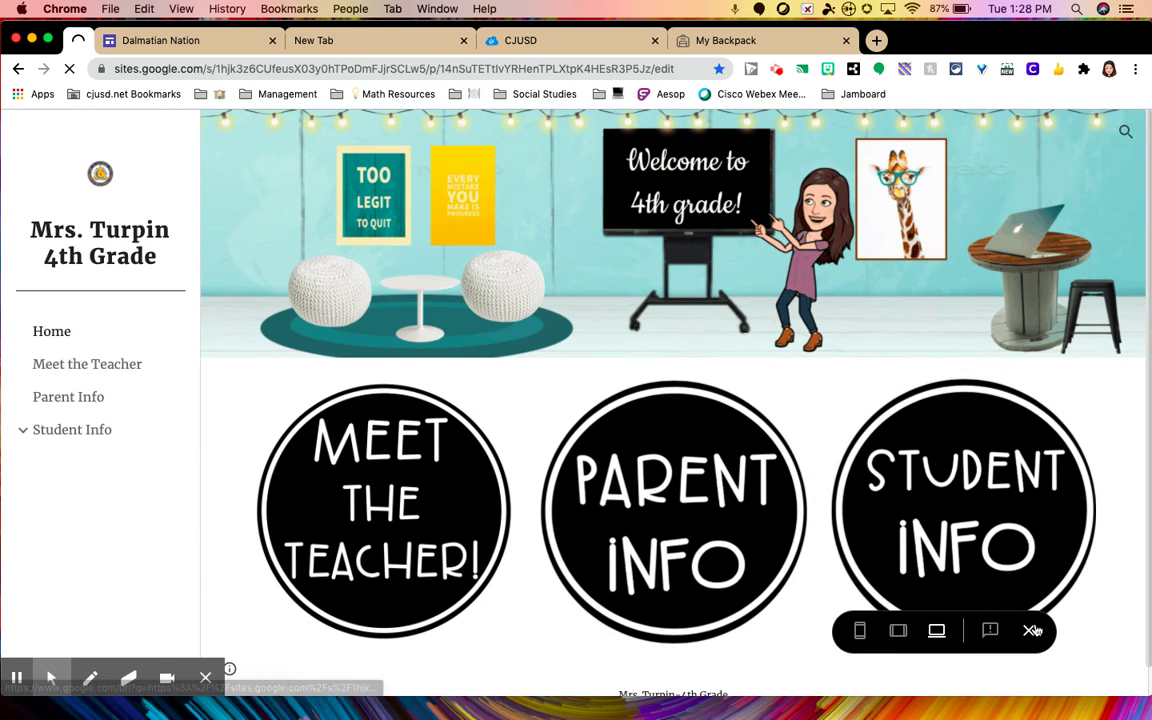
pyautogui.click(1033, 630)
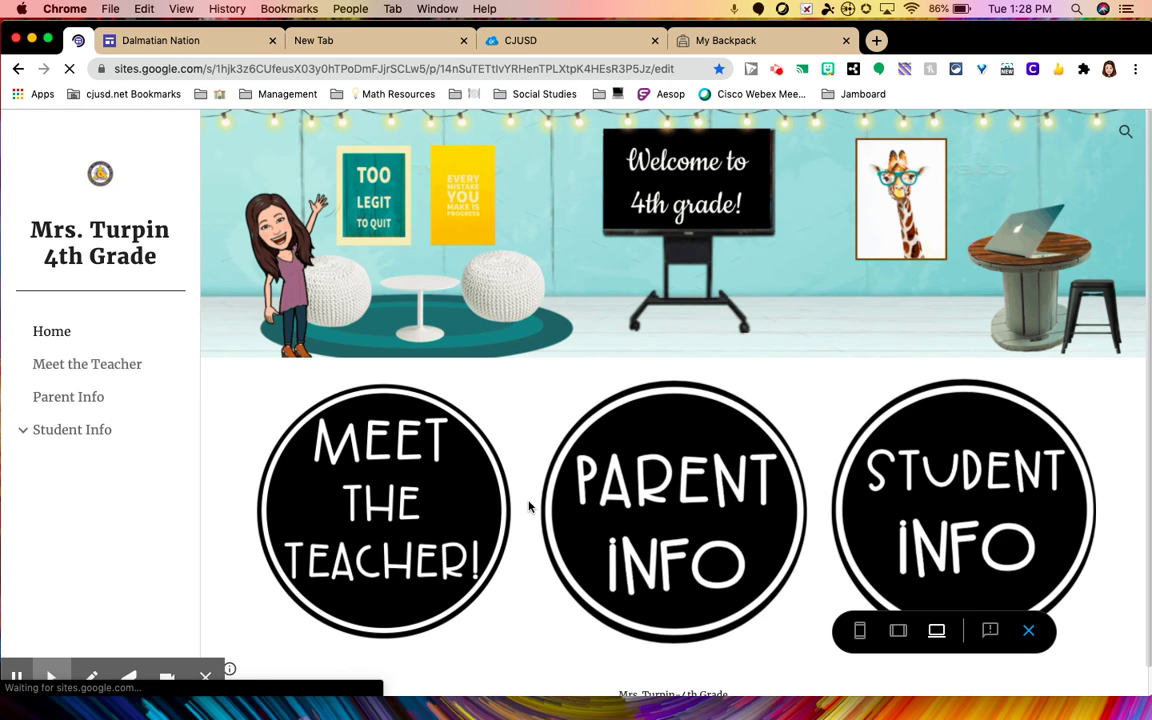
pyautogui.click(12, 678)
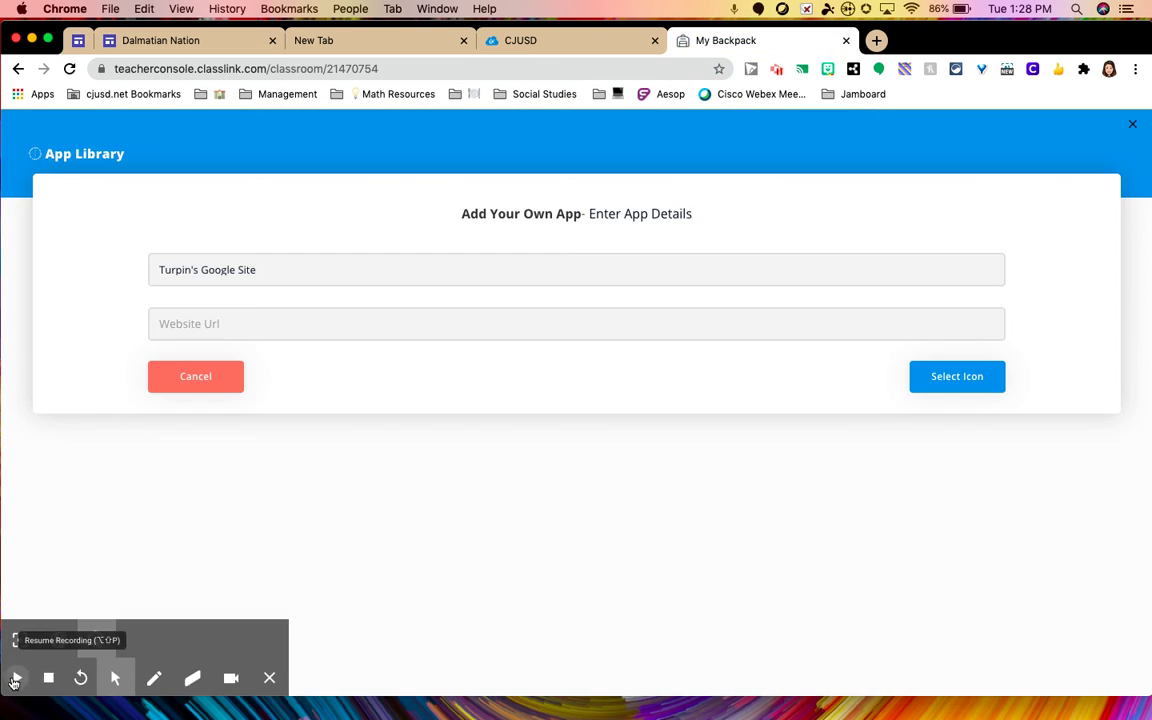
pyautogui.click(210, 327)
# Paste the site's address, pick the 4th_Grade icon, and add the custom Google Site app to the class.
pyautogui.write('https://sites.google.com/cjusd.net/mrs-turpin-4th-grade/home')
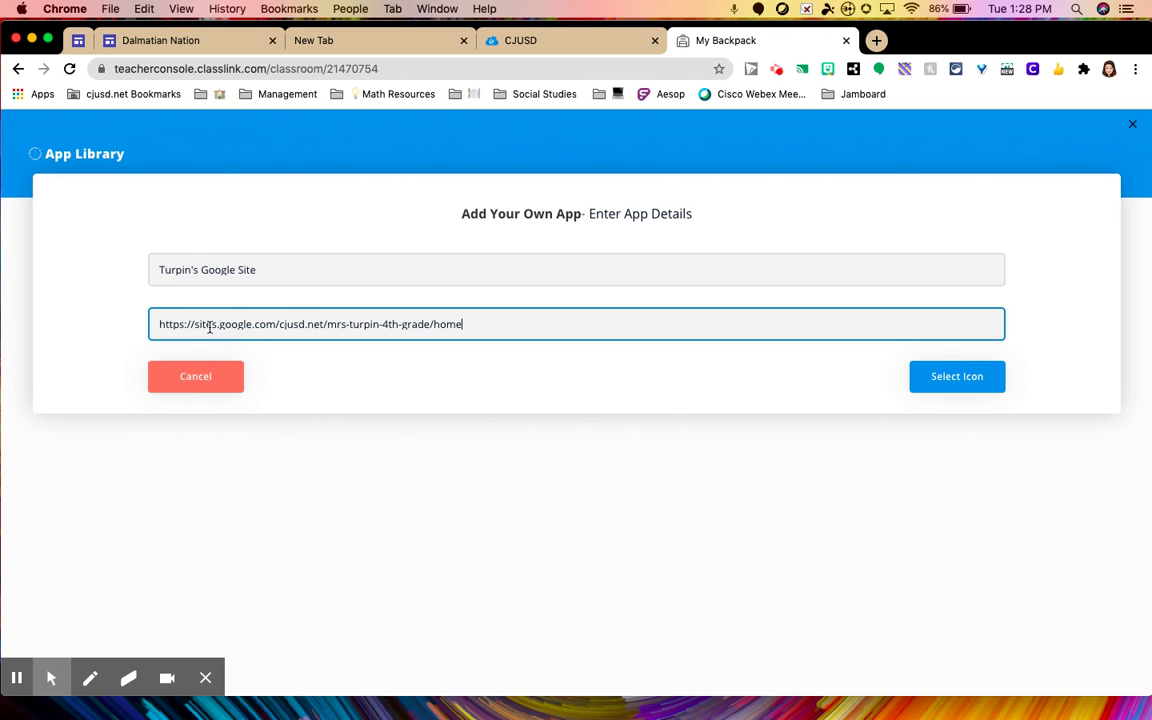
pyautogui.click(948, 389)
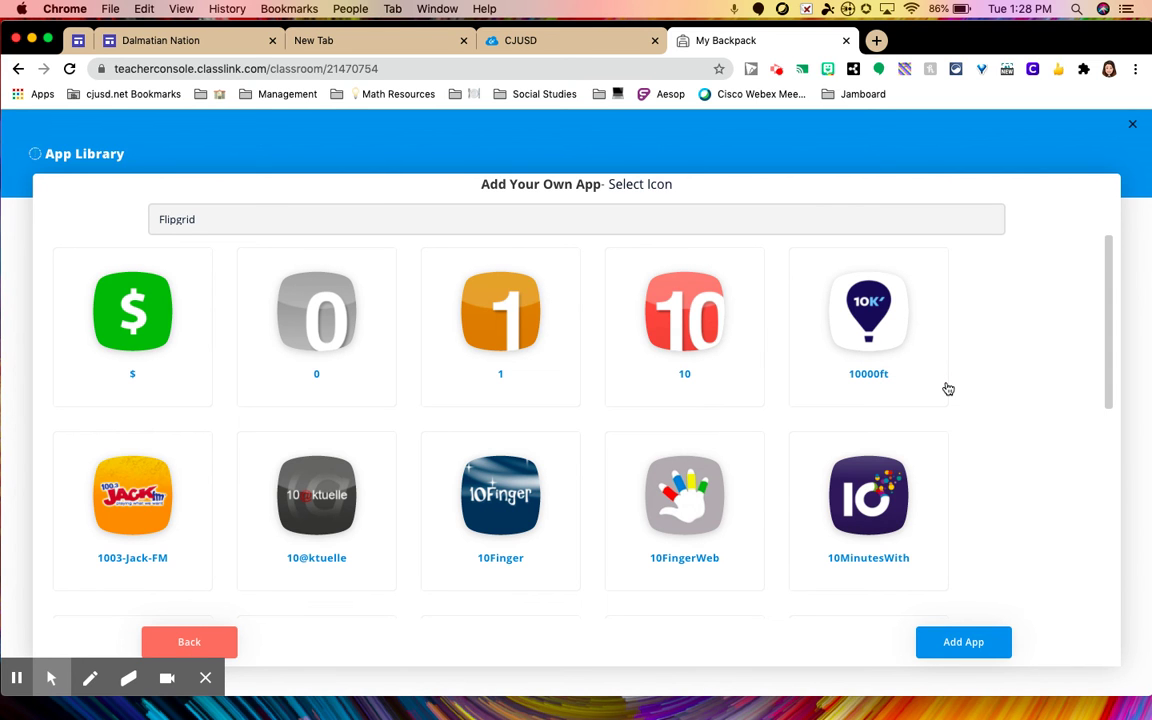
pyautogui.scroll(-4, 948, 389)
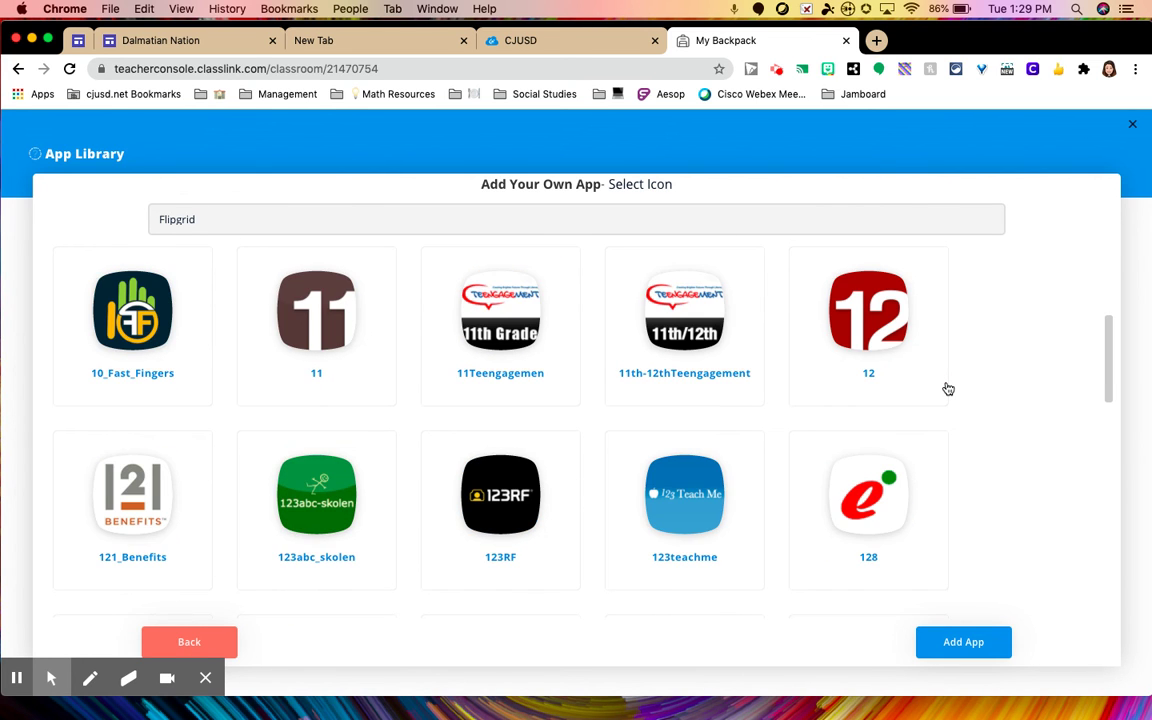
pyautogui.scroll(-3, 948, 389)
pyautogui.scroll(-8, 948, 389)
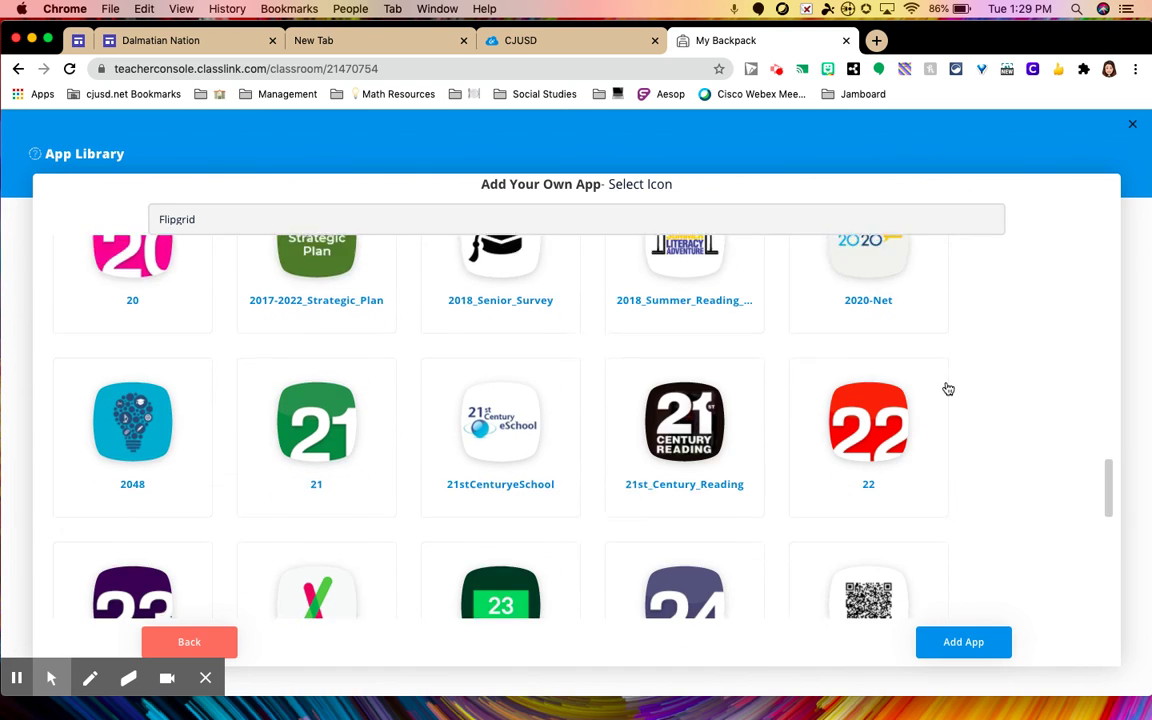
pyautogui.scroll(-10, 948, 389)
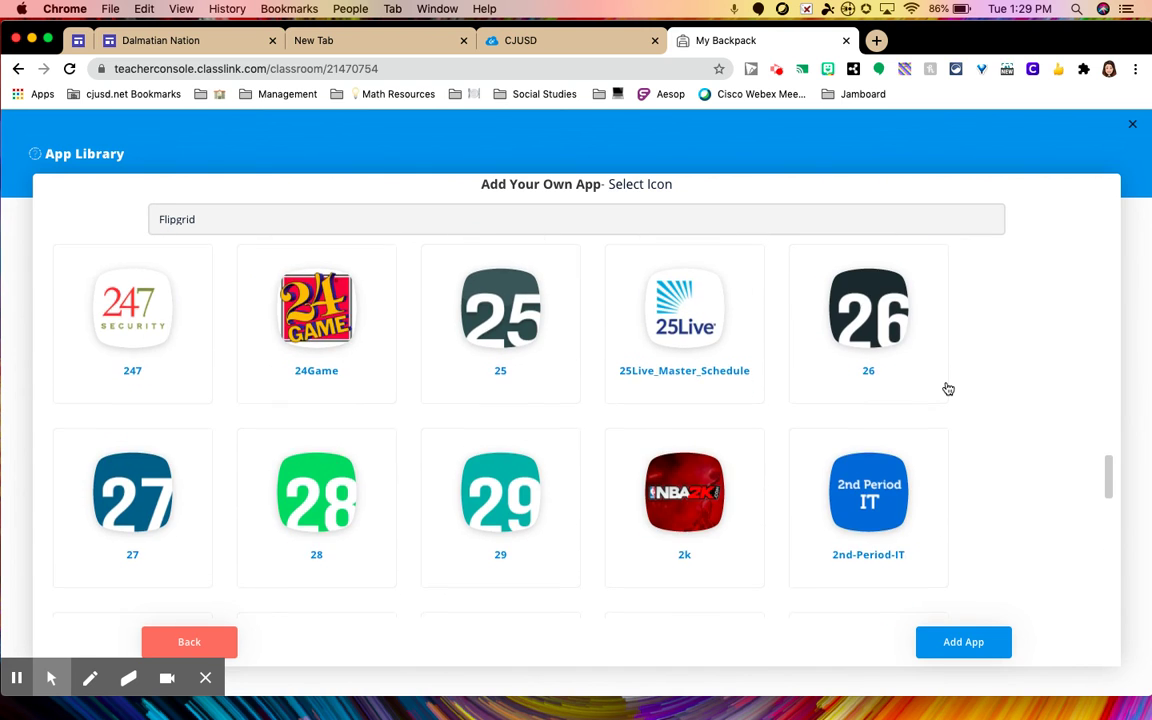
pyautogui.scroll(-10, 948, 389)
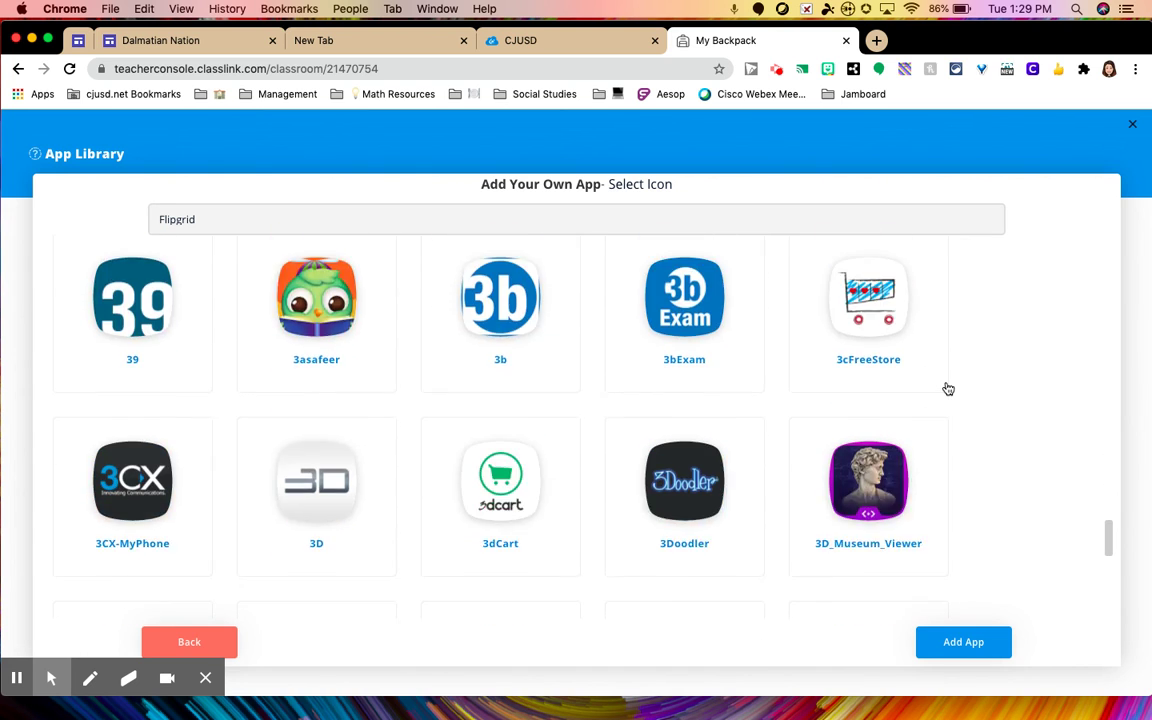
pyautogui.scroll(-6, 948, 389)
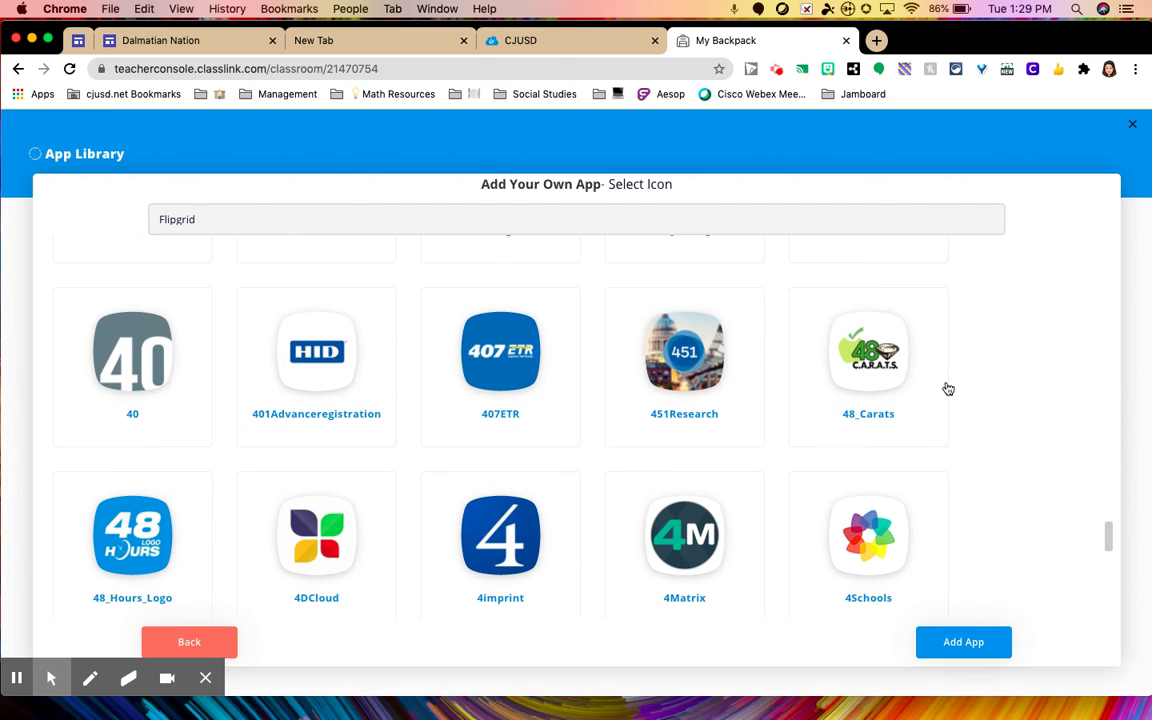
pyautogui.scroll(-3, 948, 389)
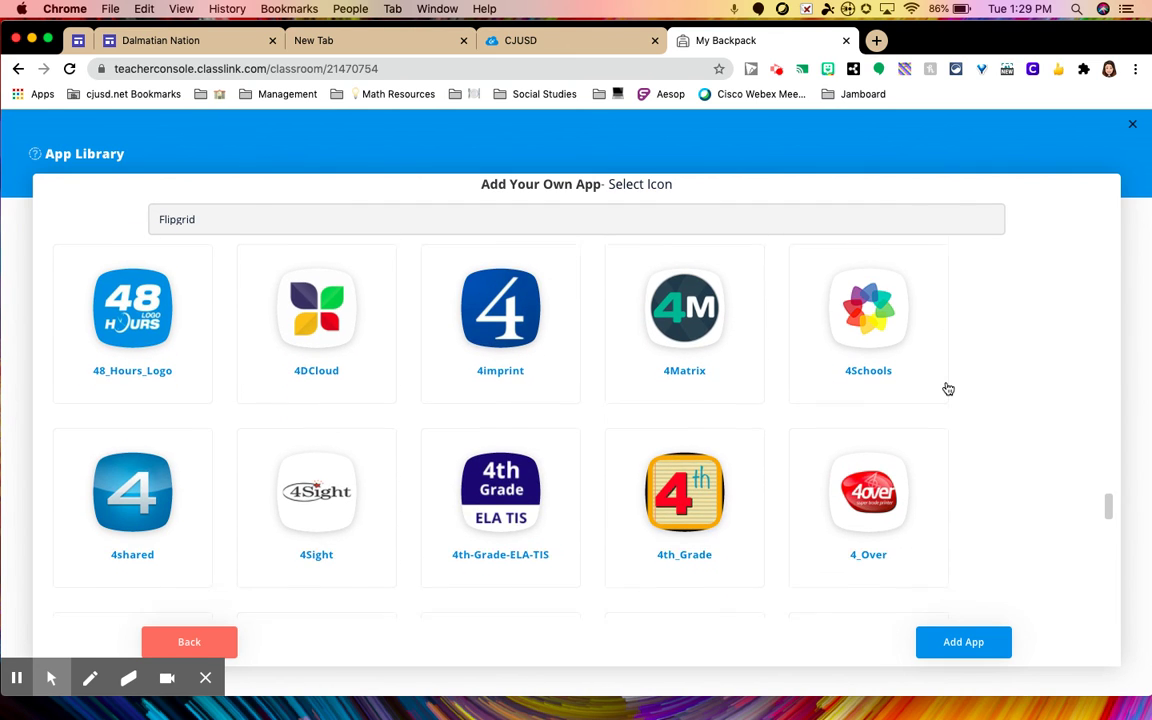
pyautogui.click(728, 476)
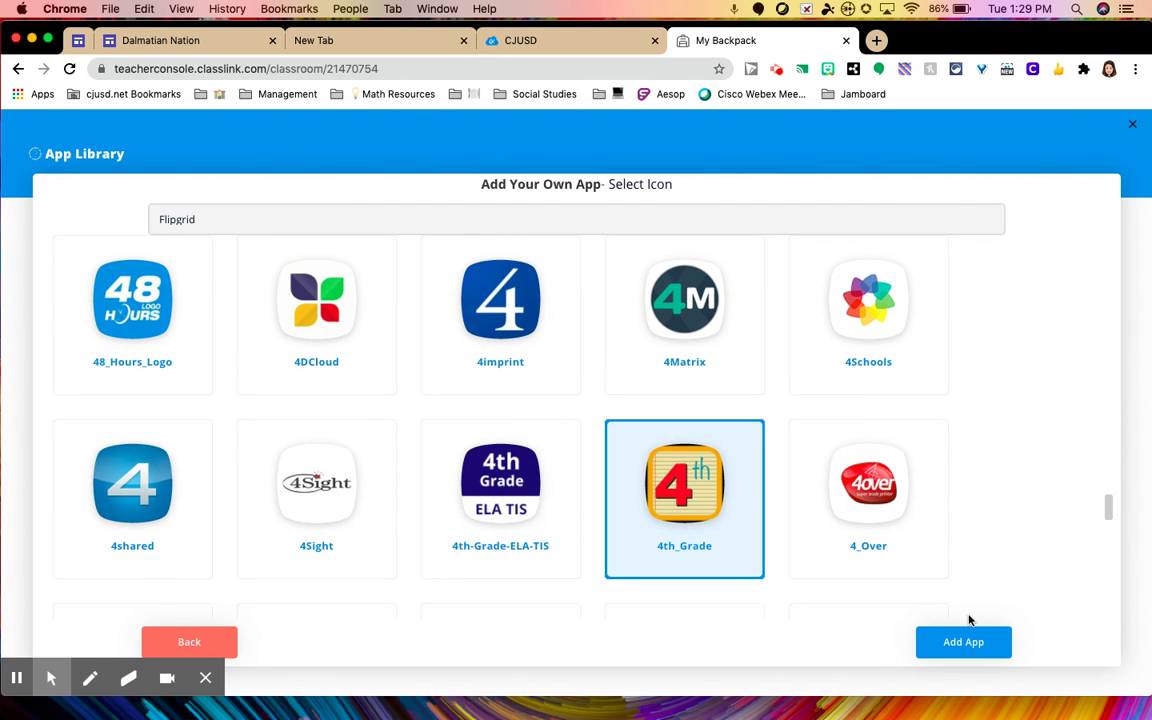
pyautogui.click(957, 645)
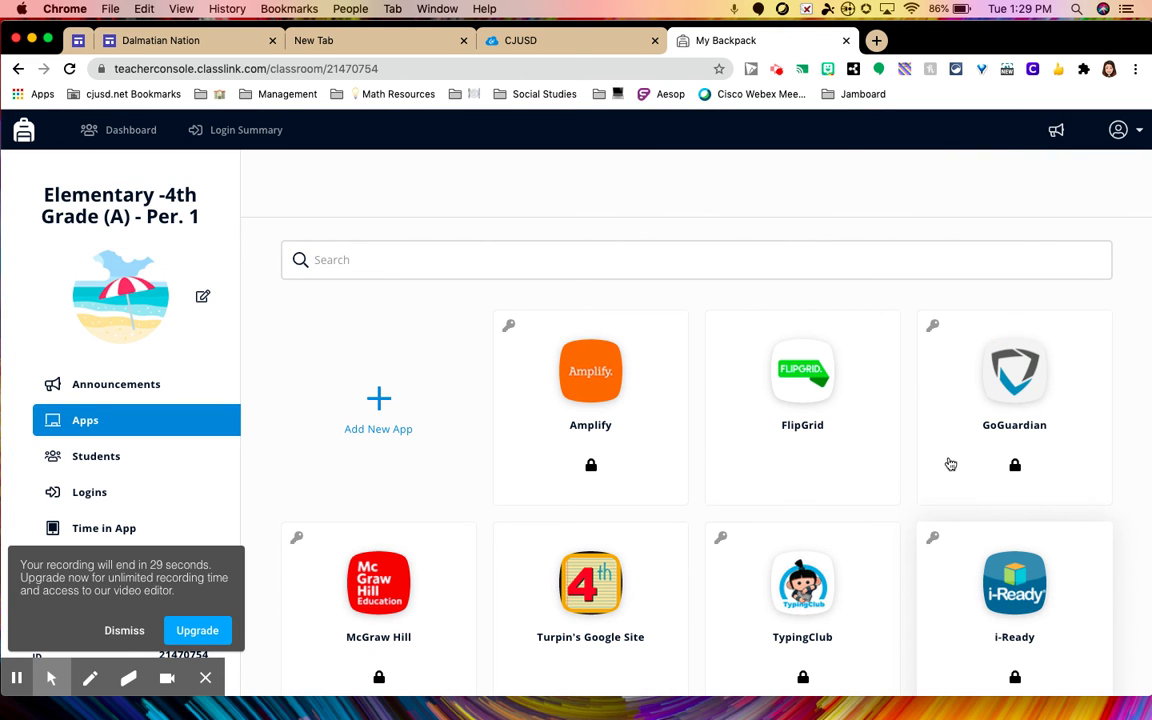
pyautogui.moveTo(843, 382)
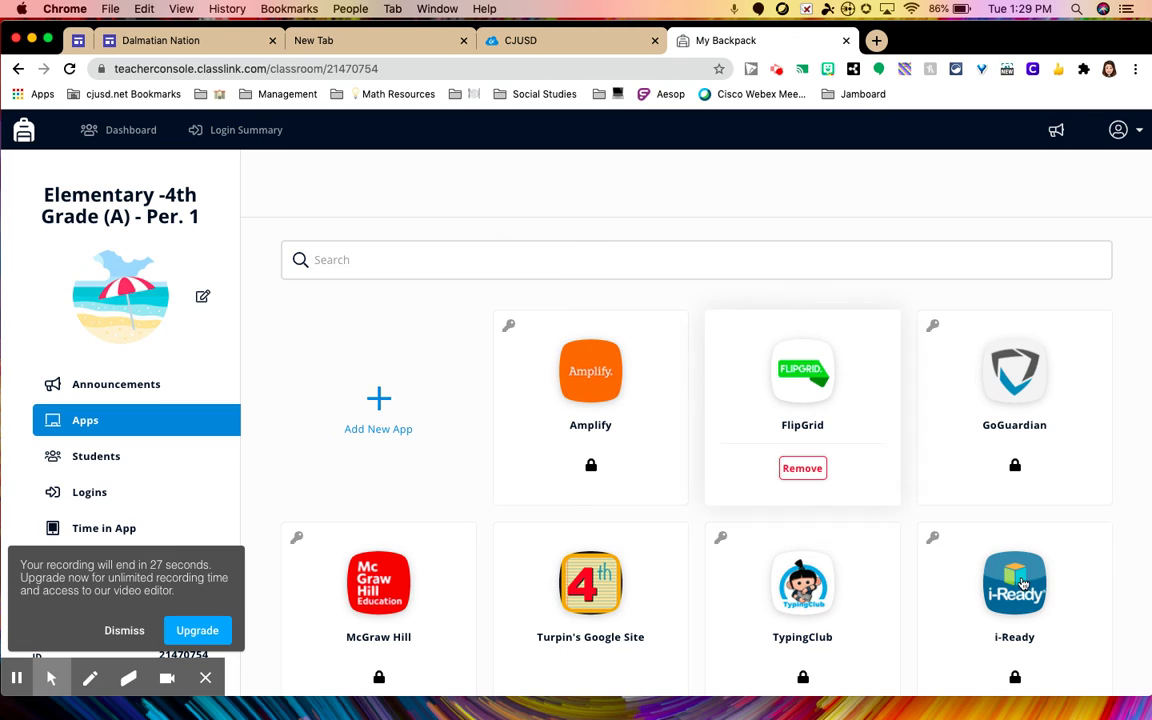
pyautogui.moveTo(587, 614)
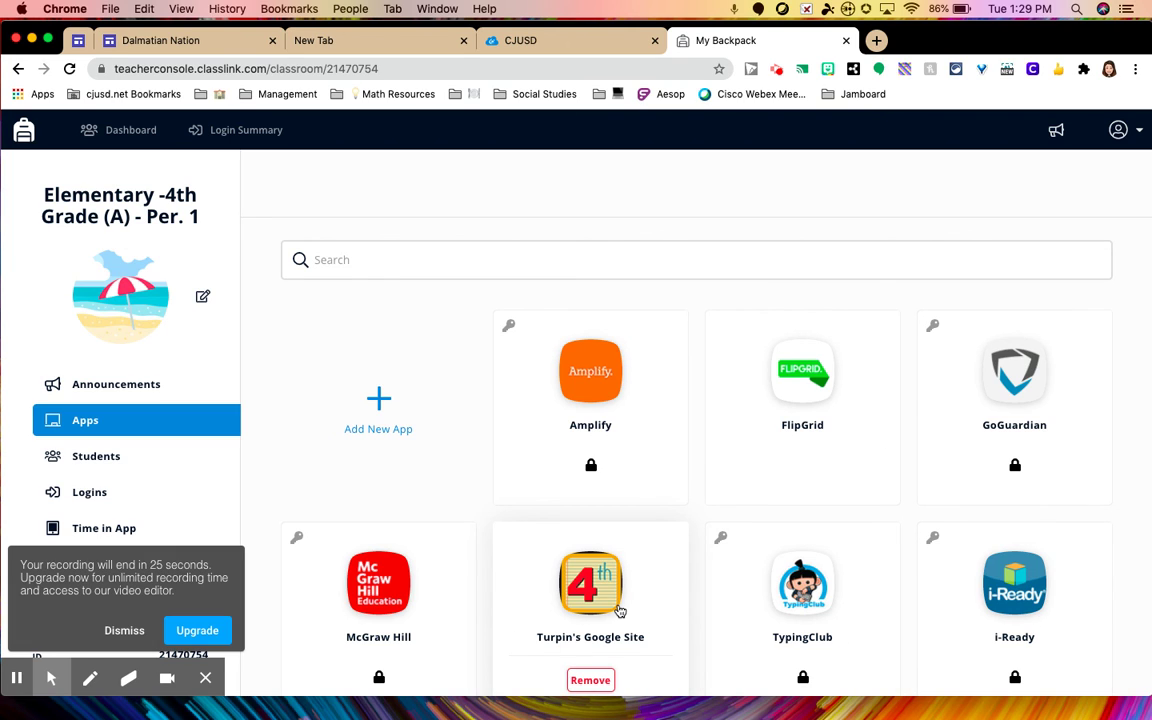